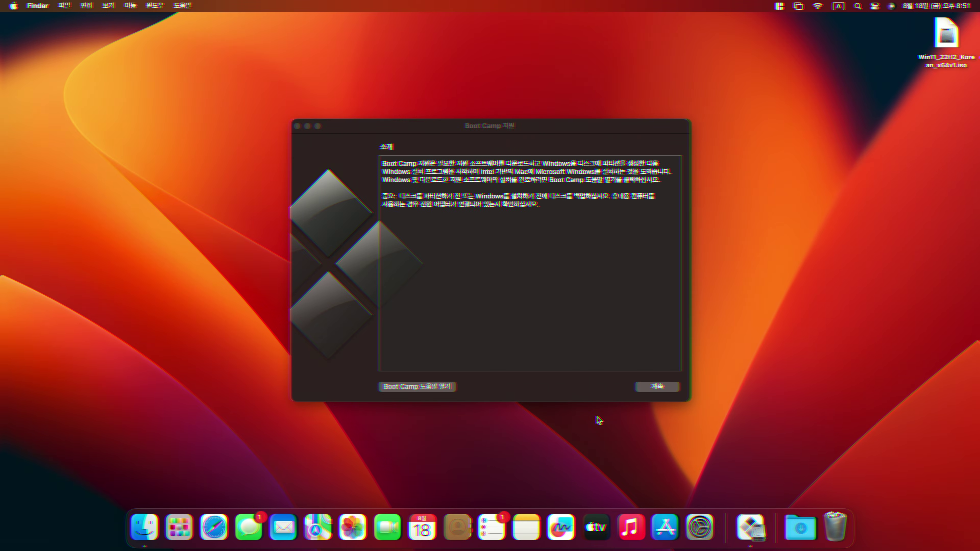
Step: Choose Win11_22H2_Korean_x64v1.iso from the desktop as the Boot Camp Windows image and start the installation
click(657, 387)
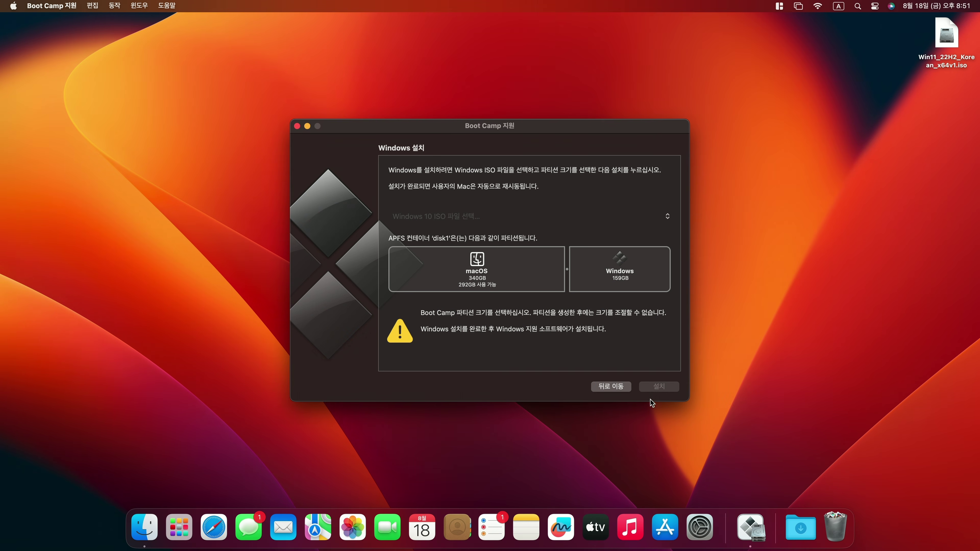
click(649, 218)
click(325, 133)
click(405, 121)
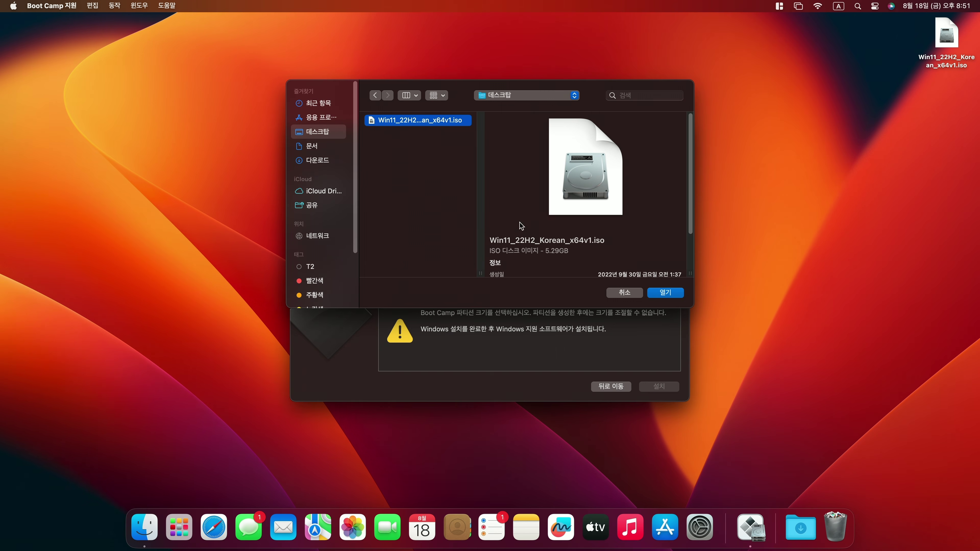
click(666, 293)
click(660, 387)
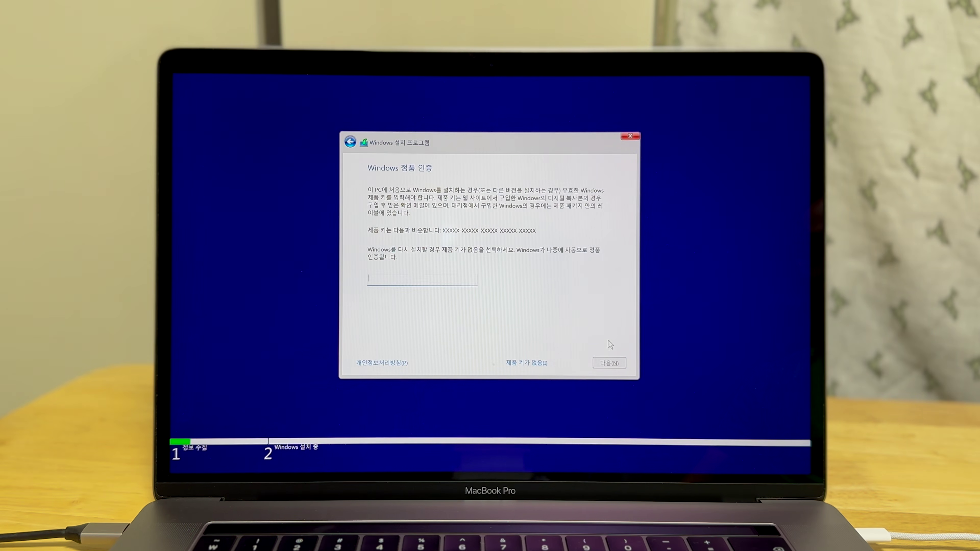
Step: Skip the product key in Windows Setup and choose Windows 11 Pro as the operating system to install
click(524, 362)
click(389, 218)
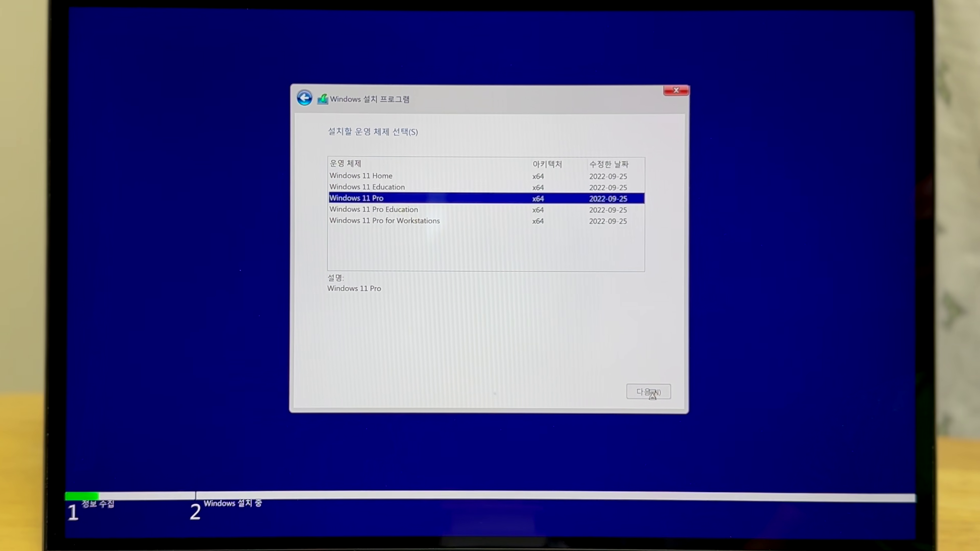
click(650, 393)
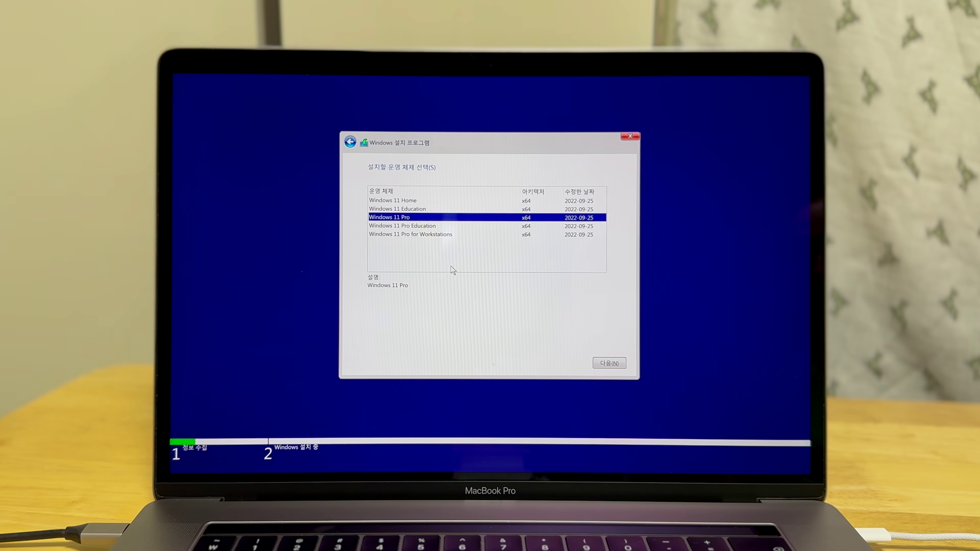
Step: Launch regedit from a command prompt and create a key named LabConfig under HKEY_LOCAL_MACHINE\SYSTEM\Setup
key(shift+F10)
text(regedit)
key(Return)
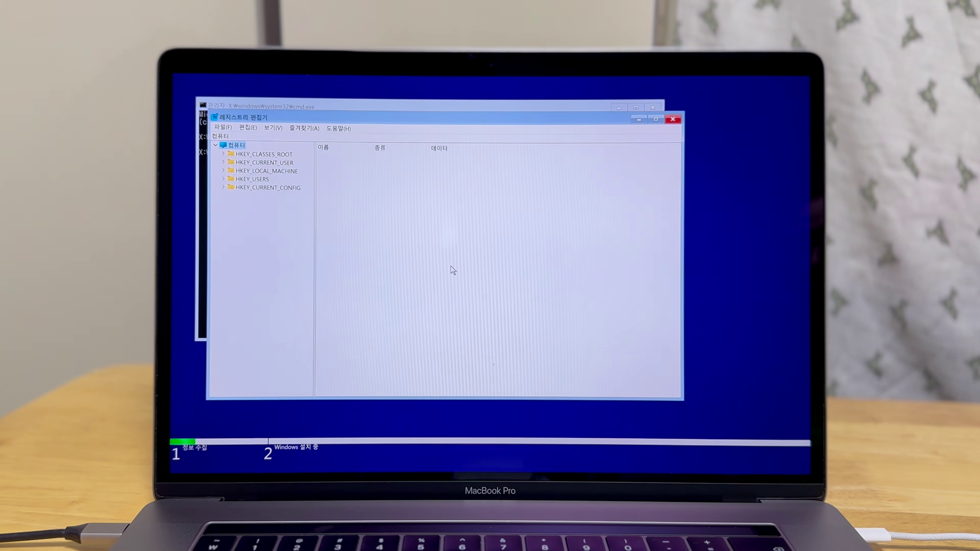
click(274, 171)
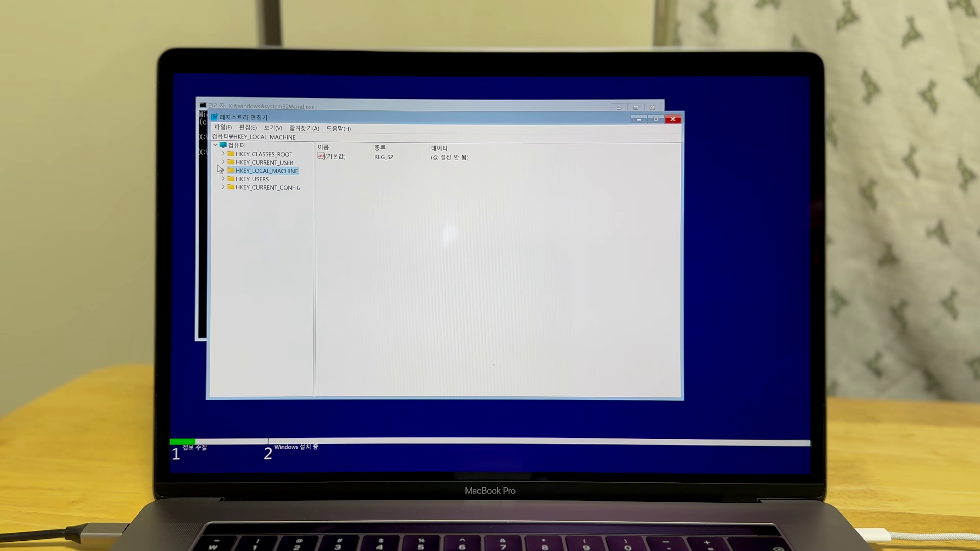
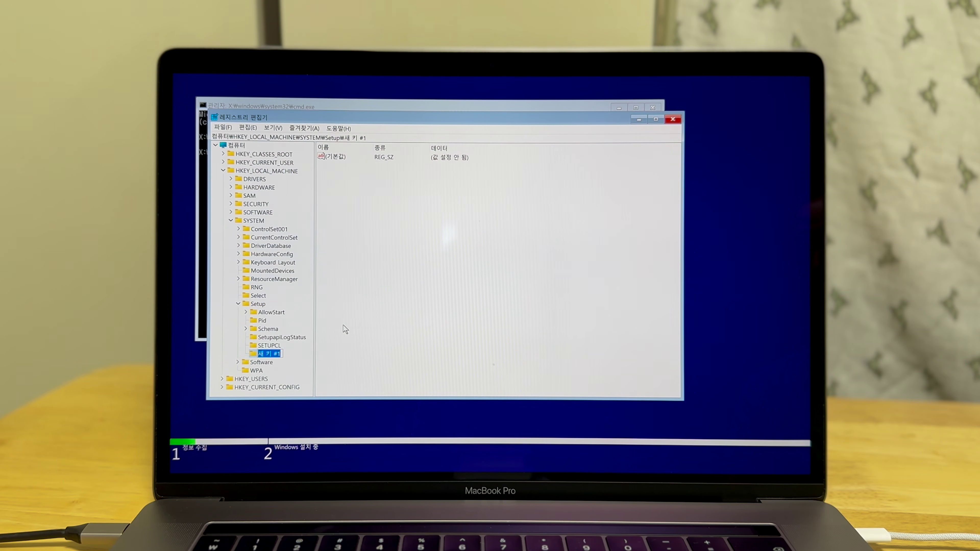
text(LabConfig)
Step: Add a 32-bit DWORD value named BypassTPMCheck to the LabConfig key and set its data to 1
right_click(365, 277)
mouse_move(402, 280)
click(502, 321)
text(B)
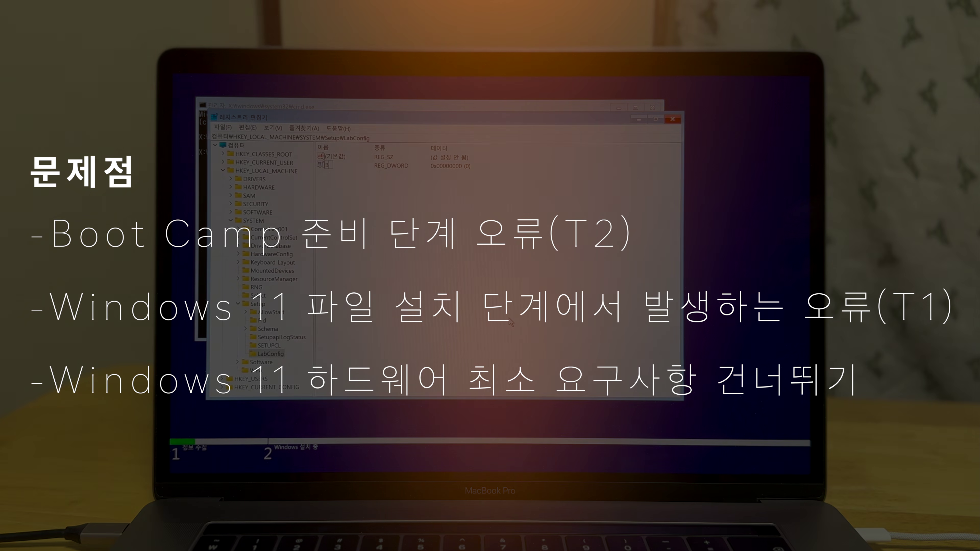
text(ypassTPMCheck)
key(Return)
key(Return)
text(1)
key(Return)
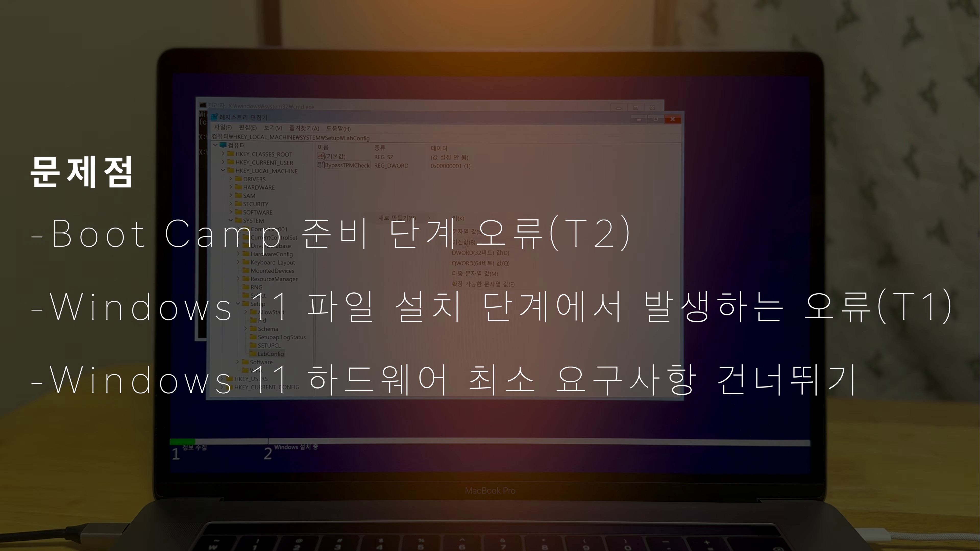
Step: Add a DWORD value named BypassSecureBootCheck with data 1 to LabConfig, and close the Registry Editor and command prompt
text(BypassSecure)
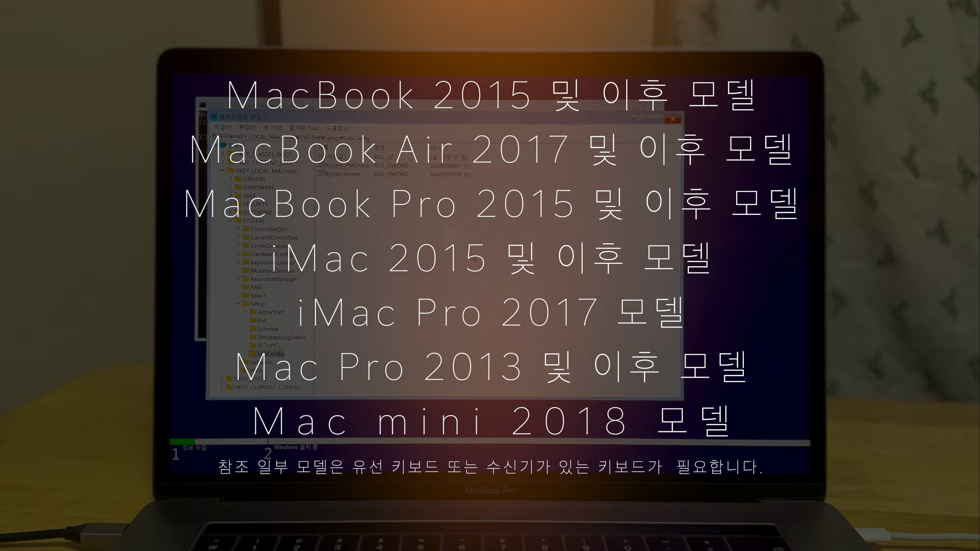
key(Return)
key(Return)
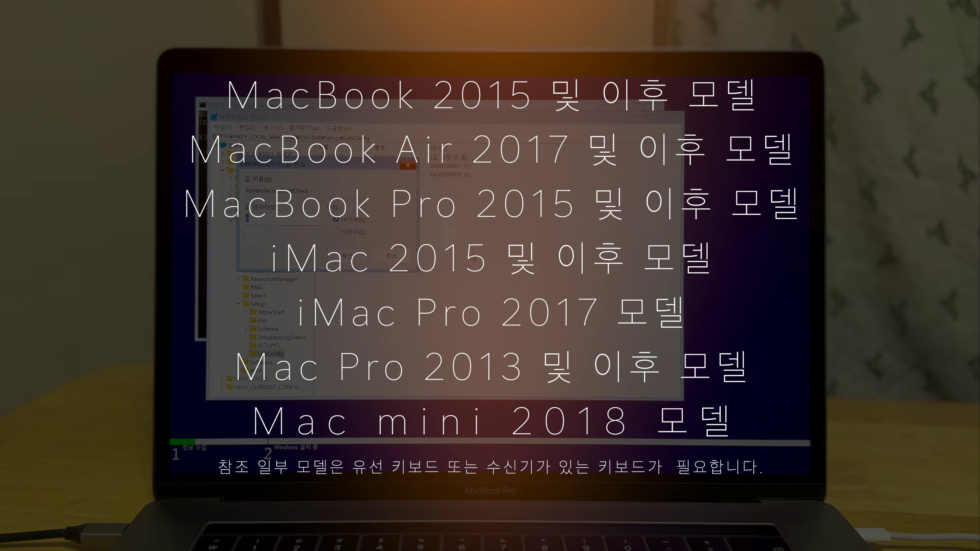
key(Return)
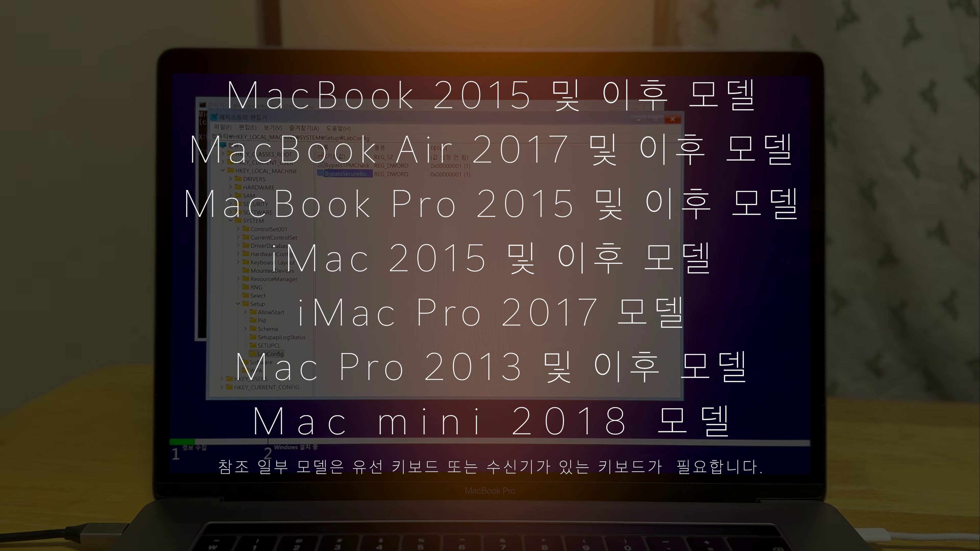
click(674, 120)
click(656, 109)
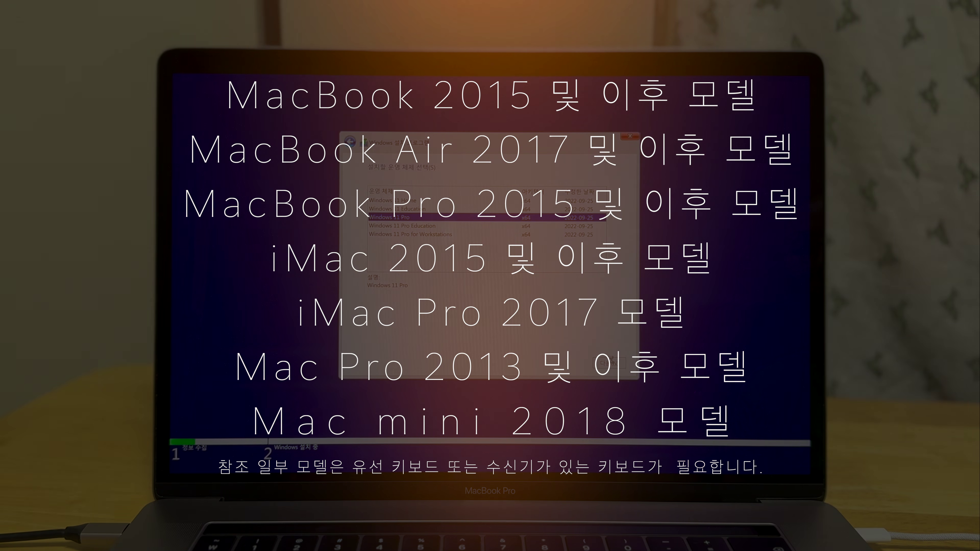
Step: Continue Windows Setup with Windows 11 Pro and accept the Microsoft software license terms
click(609, 363)
click(575, 343)
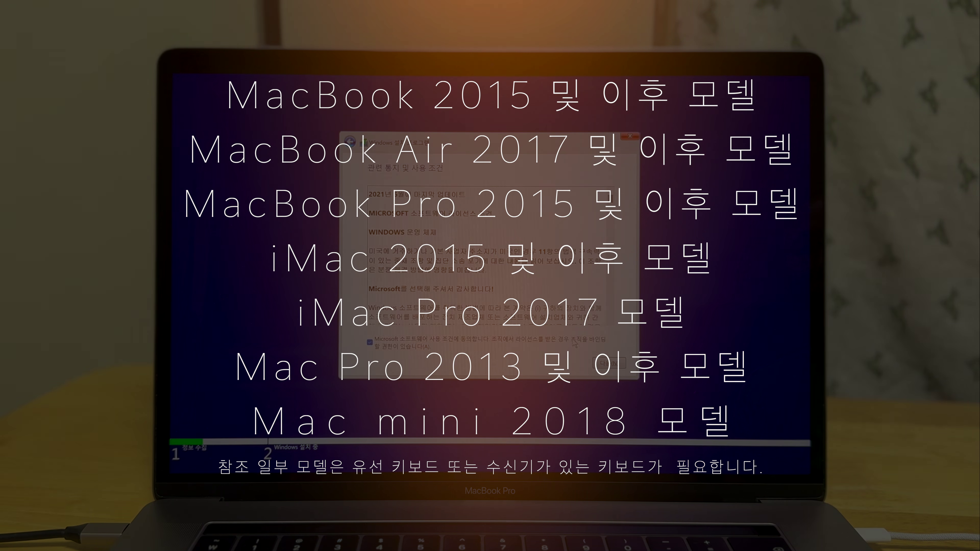
click(609, 364)
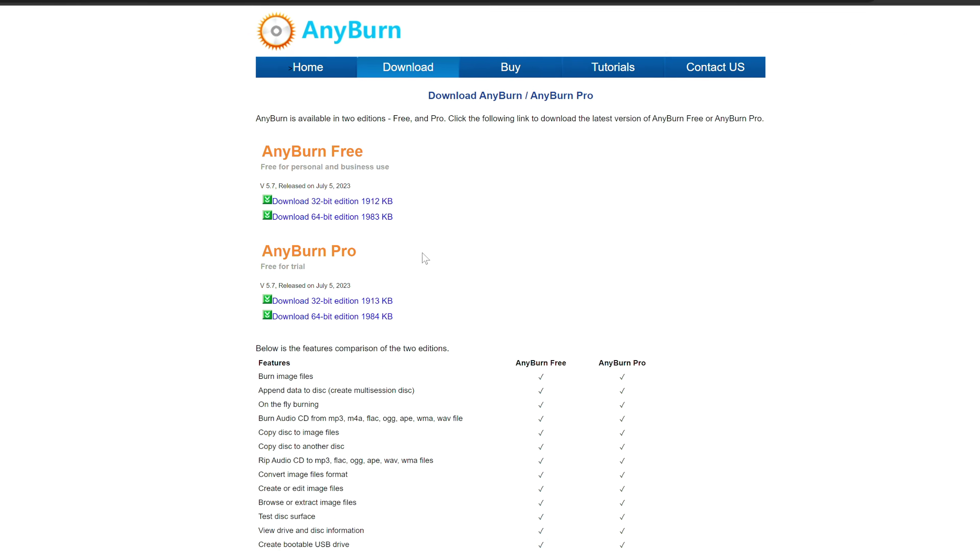
Step: Download the 64-bit edition of AnyBurn Free and run anyburn_setup_x64 from the Downloads folder
click(372, 218)
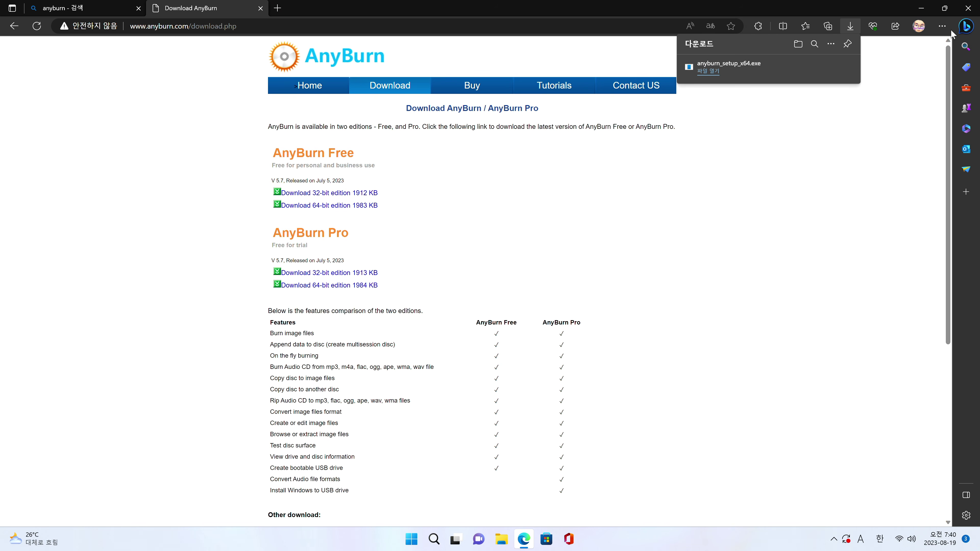
click(968, 10)
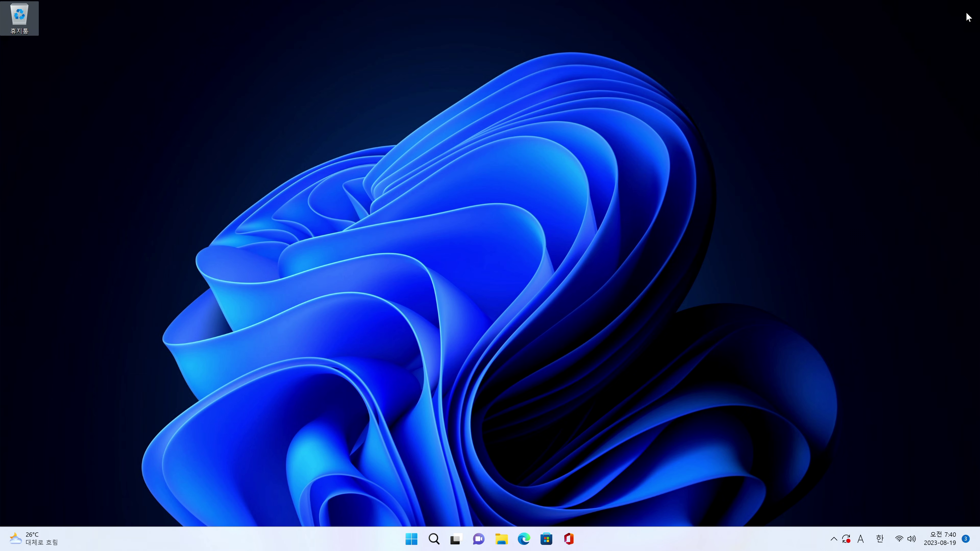
click(502, 539)
click(247, 214)
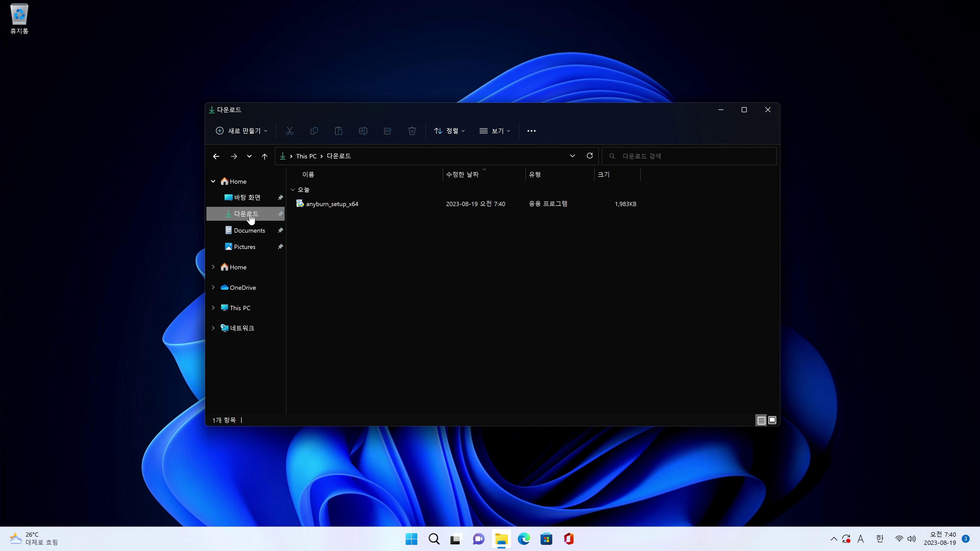
double_click(317, 210)
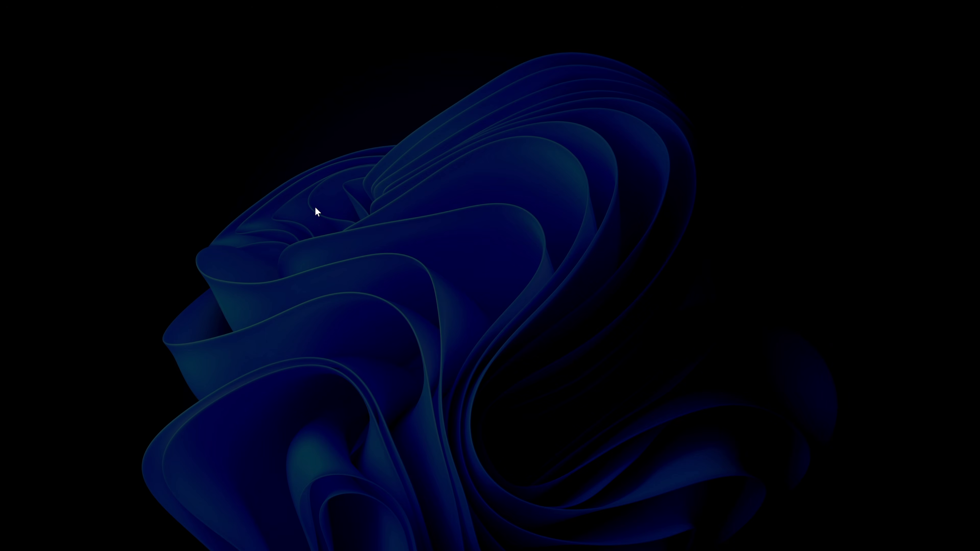
click(426, 356)
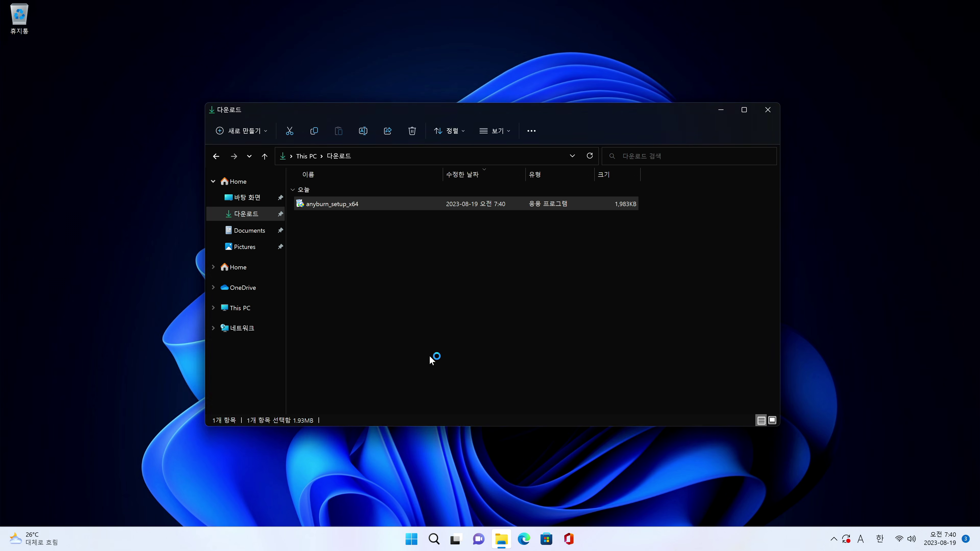
click(766, 112)
Step: Install AnyBurn 5.7 in C:\Program Files\AnyBurn with a desktop icon, and close the thank-you web page
click(572, 345)
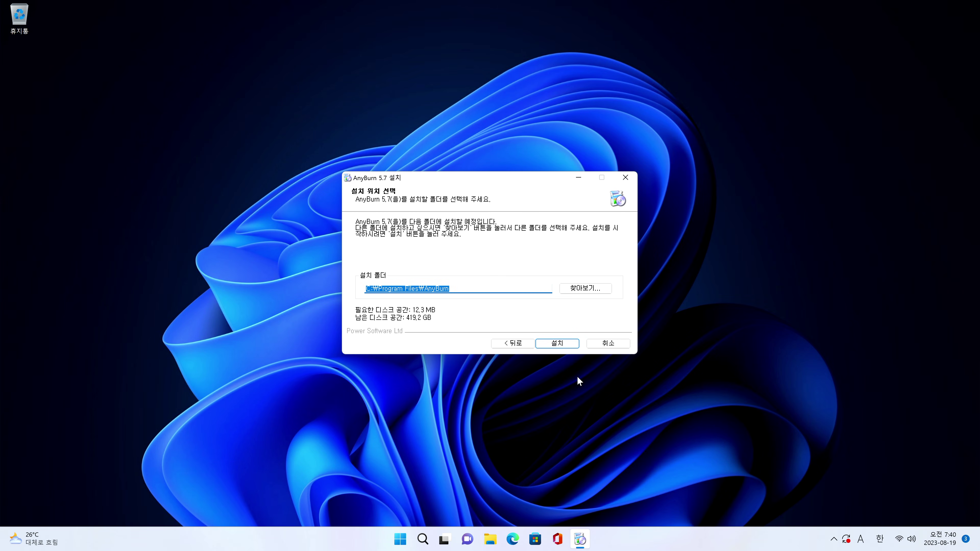
click(573, 346)
click(568, 346)
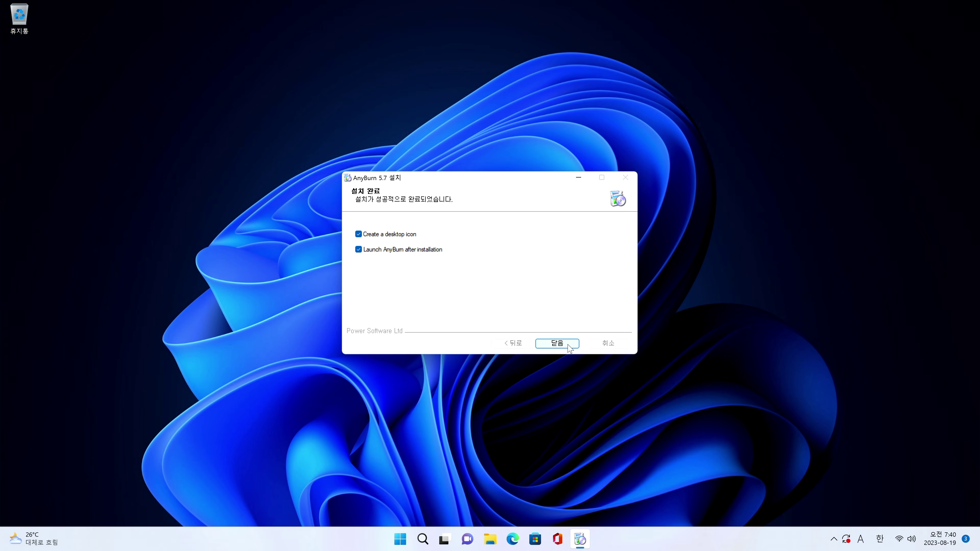
click(568, 346)
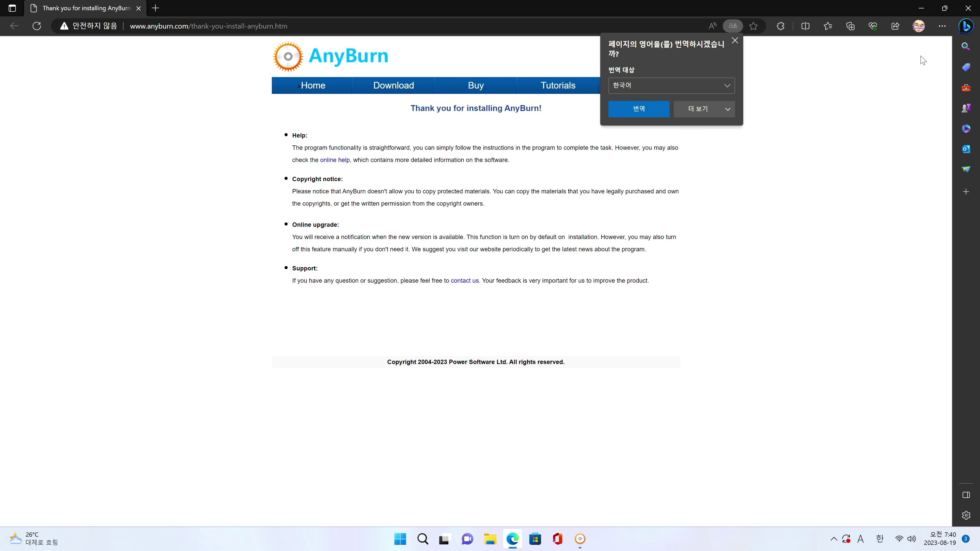
click(969, 9)
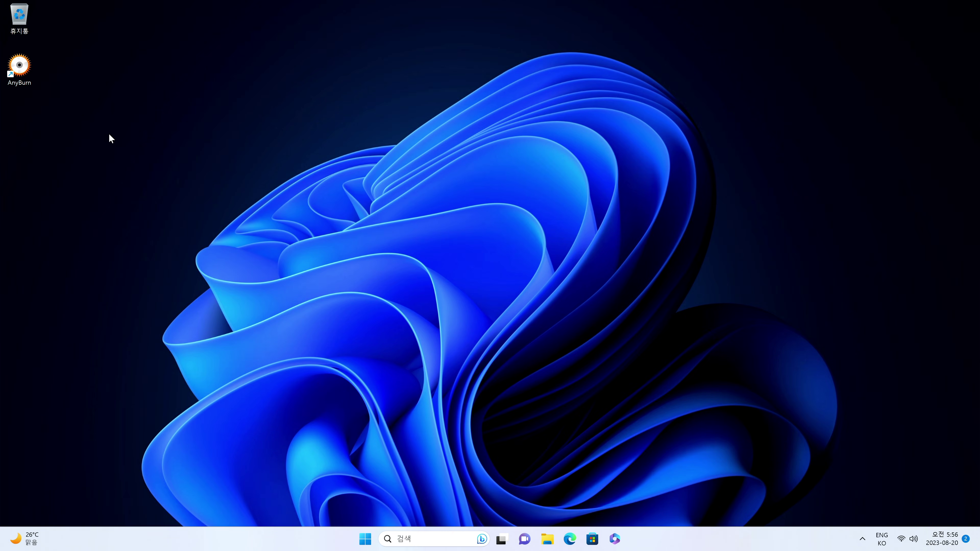
Step: Launch AnyBurn and load Win10_22H2_Korean_x64.iso from the Downloads folder for image file editing
double_click(20, 67)
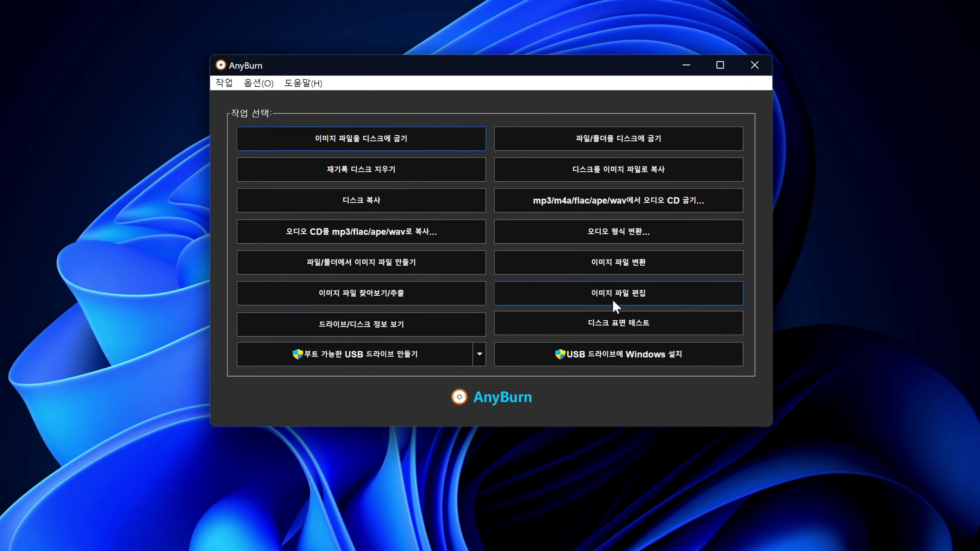
click(602, 293)
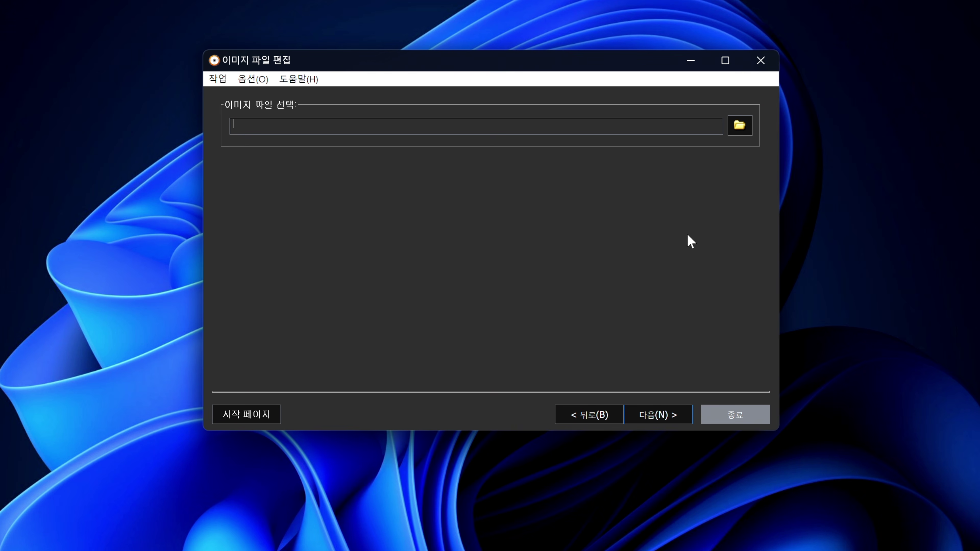
click(745, 127)
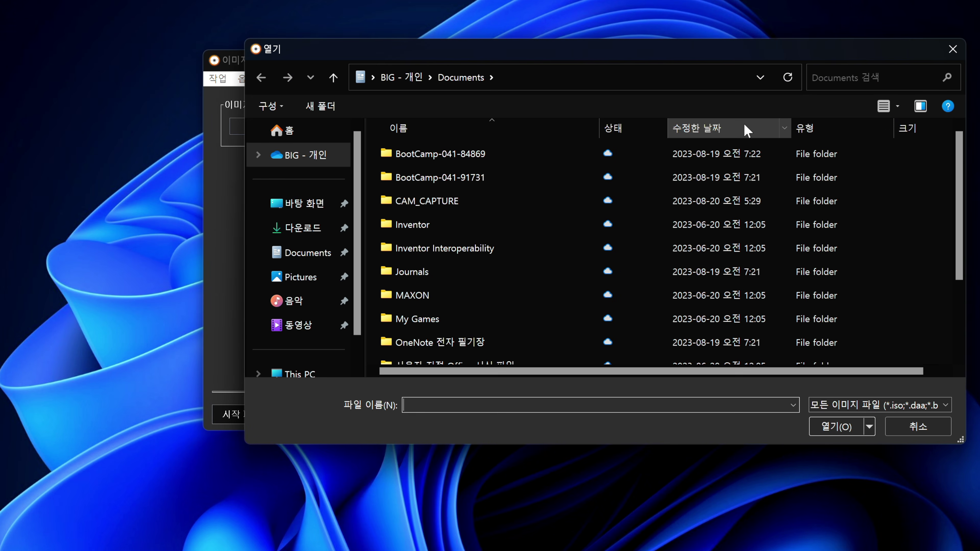
click(303, 227)
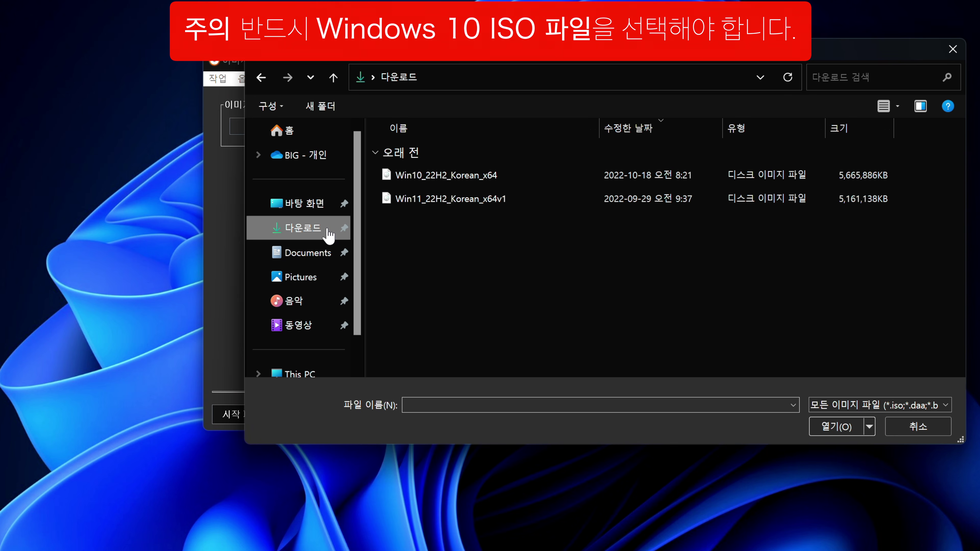
click(435, 187)
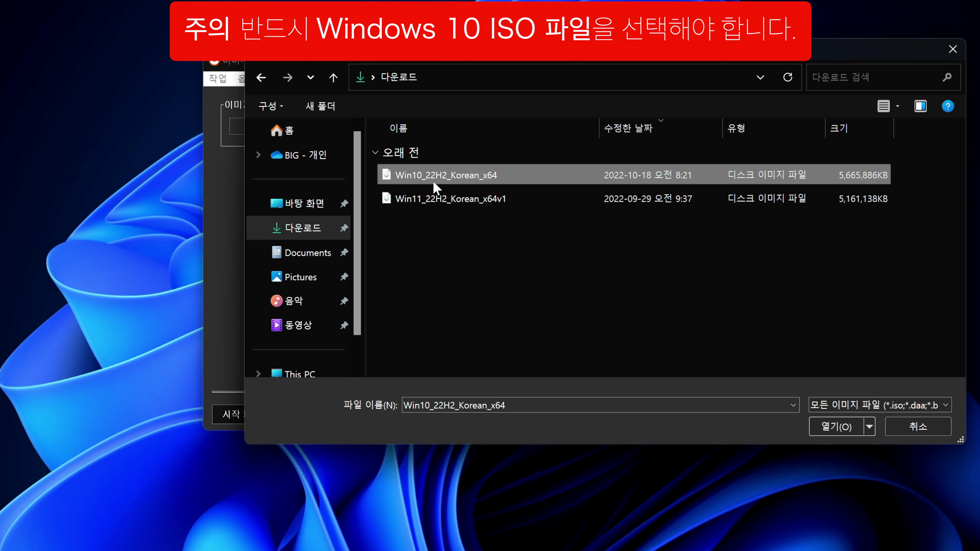
click(834, 426)
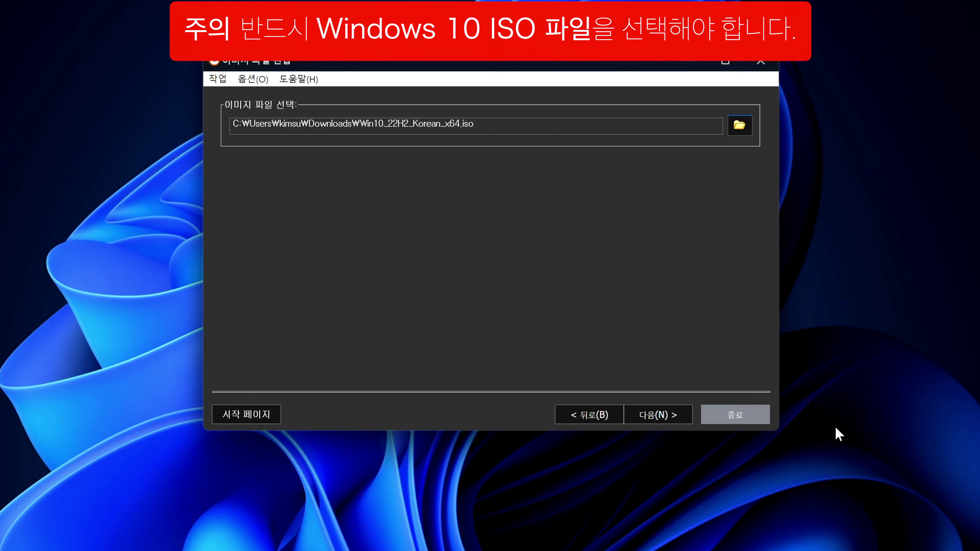
click(658, 418)
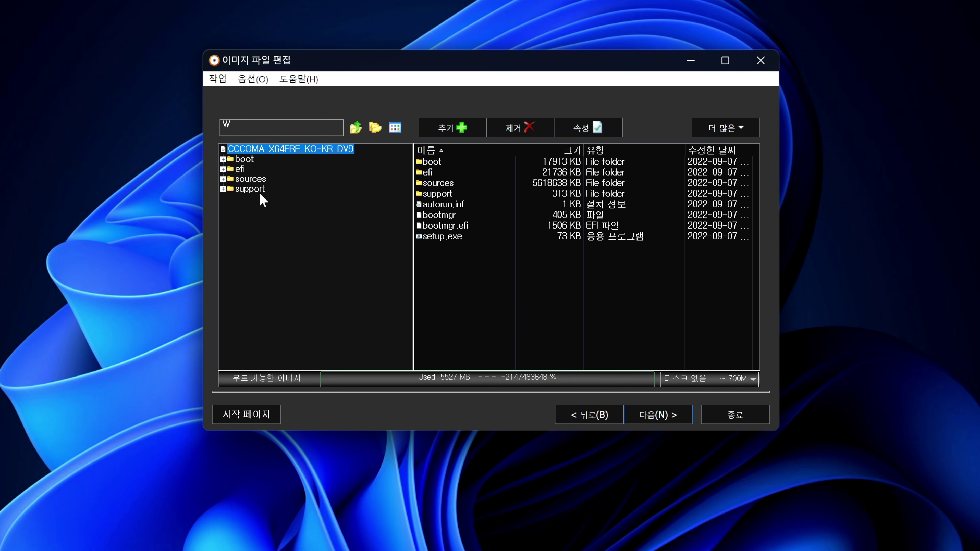
Step: Open the image's sources folder and sort its contents by size with the largest files first
click(256, 182)
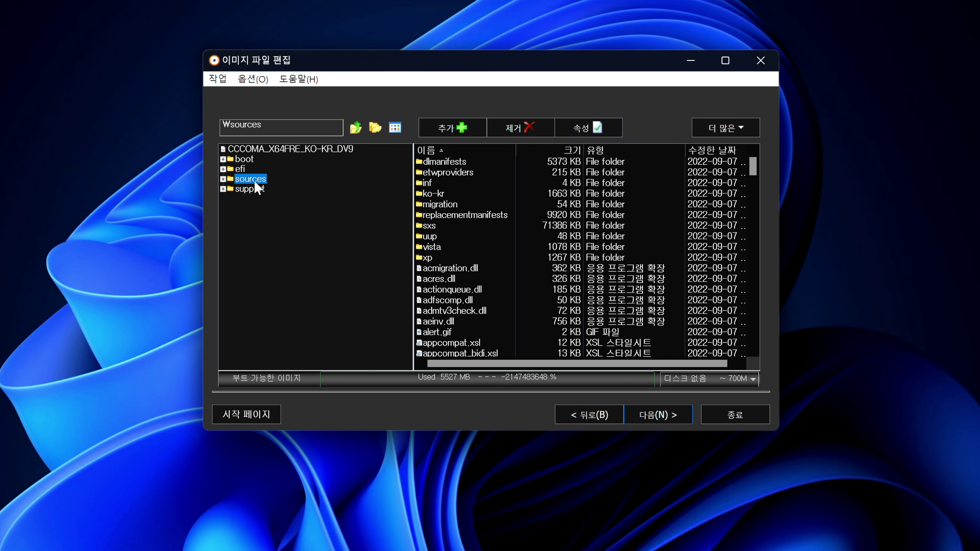
click(549, 151)
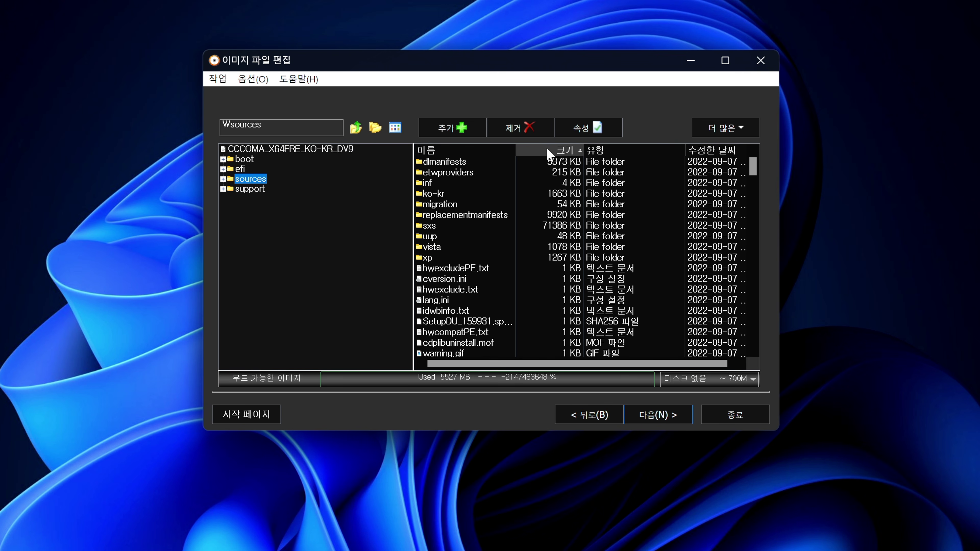
click(548, 152)
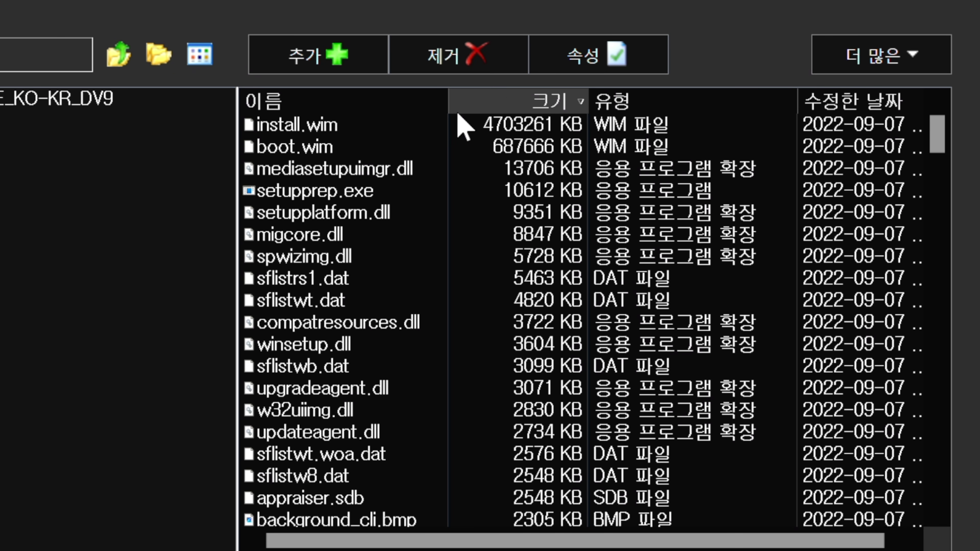
Step: Remove install.wim from the sources folder of the Windows 10 image and accept its deletion
click(331, 125)
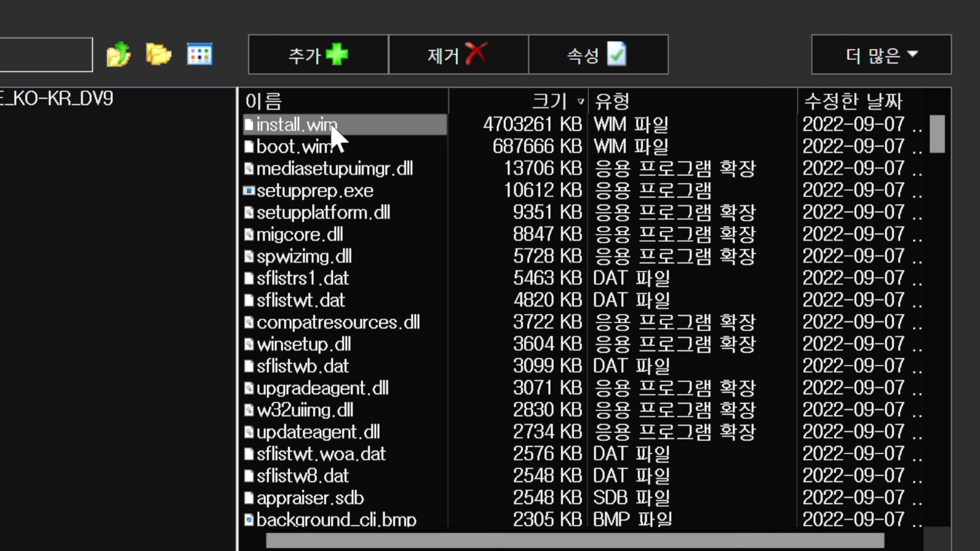
click(466, 61)
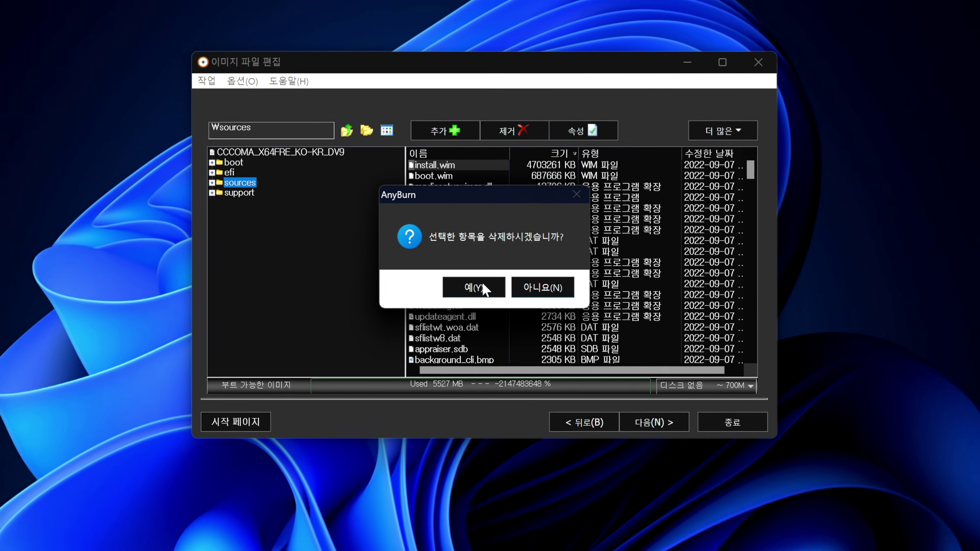
click(482, 286)
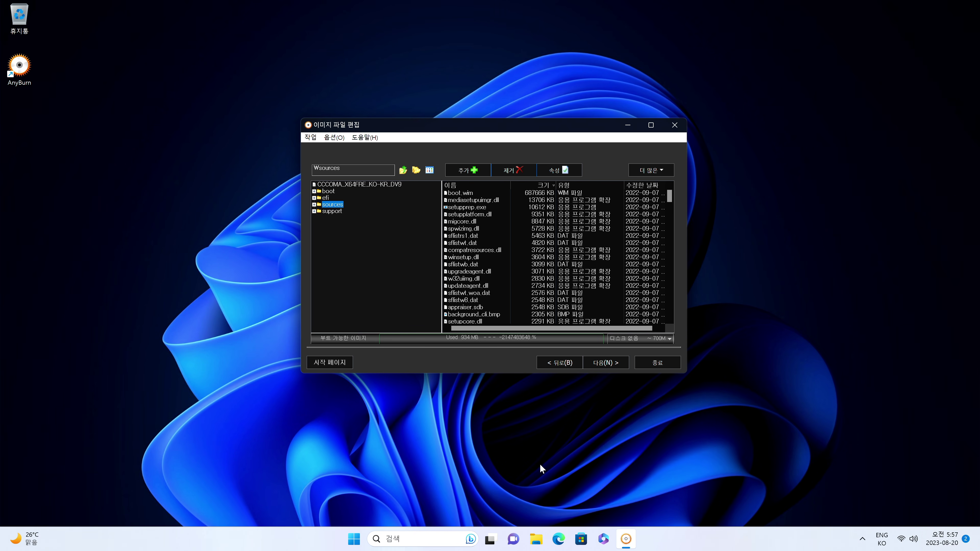
Step: Mount the Win11_22H2_Korean_x64v1 disk image from the Downloads folder in File Explorer
click(537, 539)
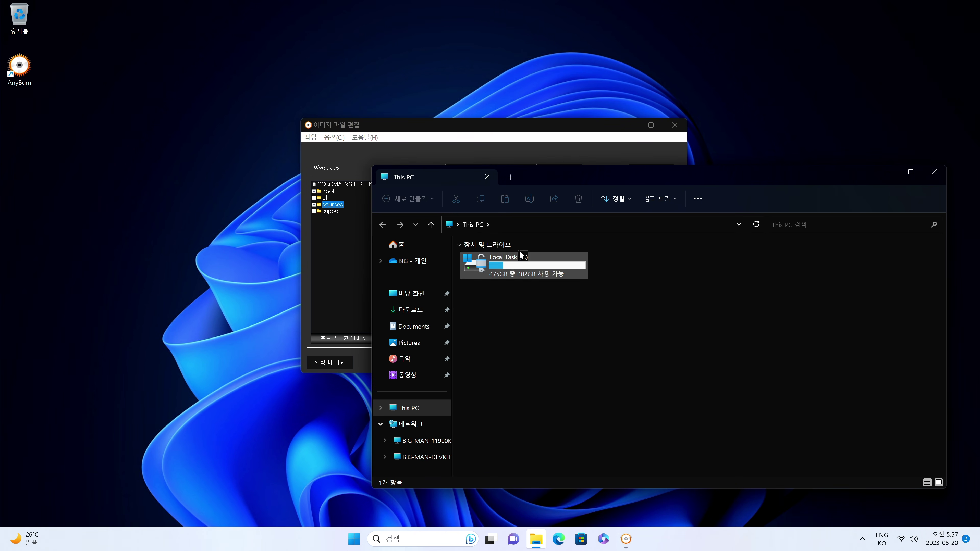
drag(518, 130, 258, 22)
click(673, 332)
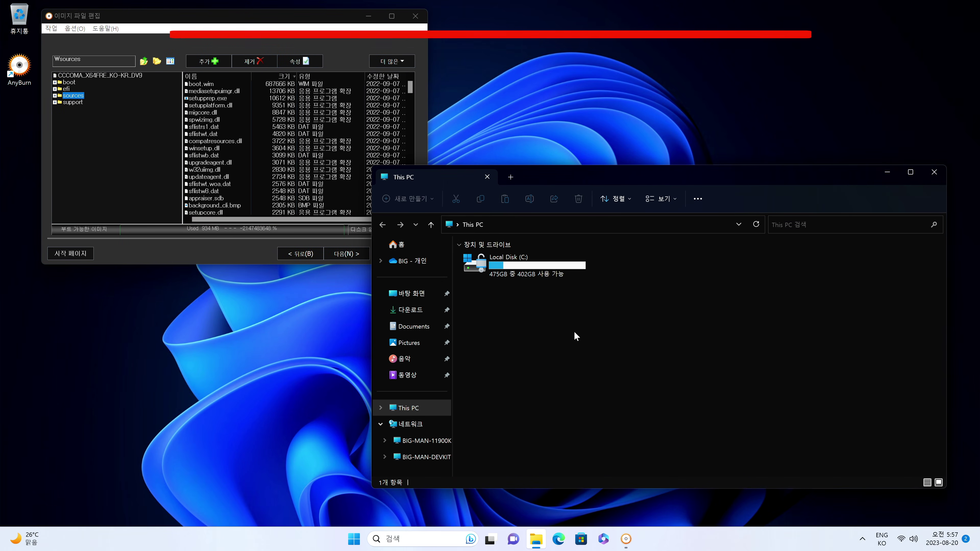
click(429, 311)
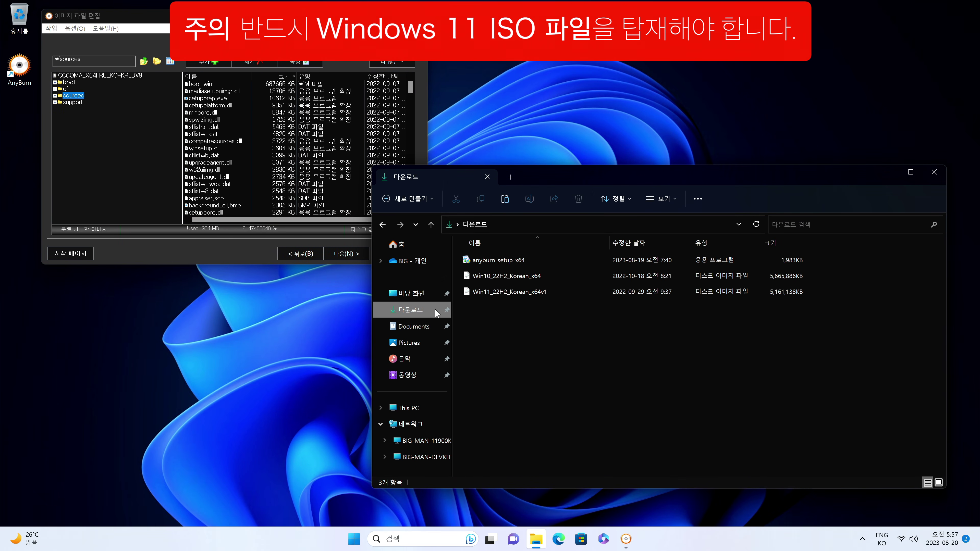
click(495, 292)
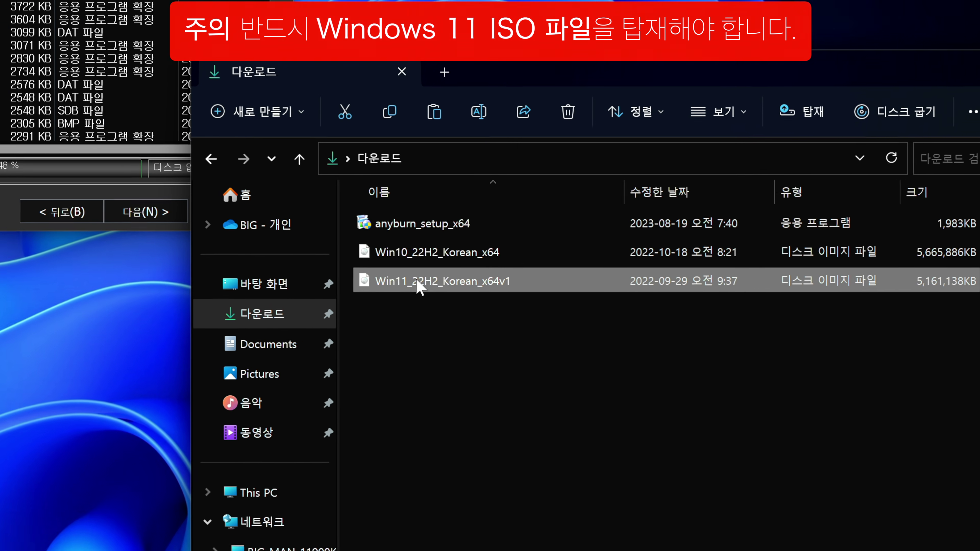
right_click(496, 294)
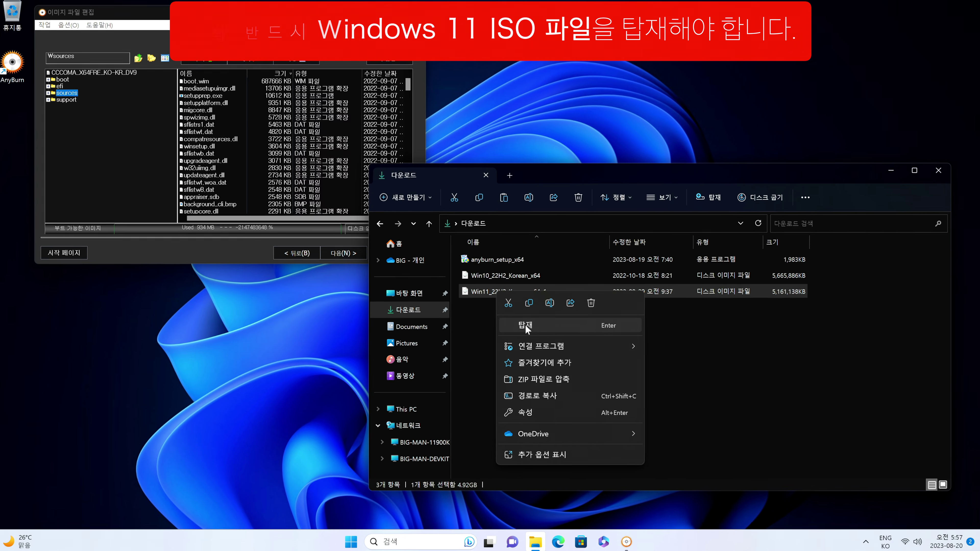
click(526, 325)
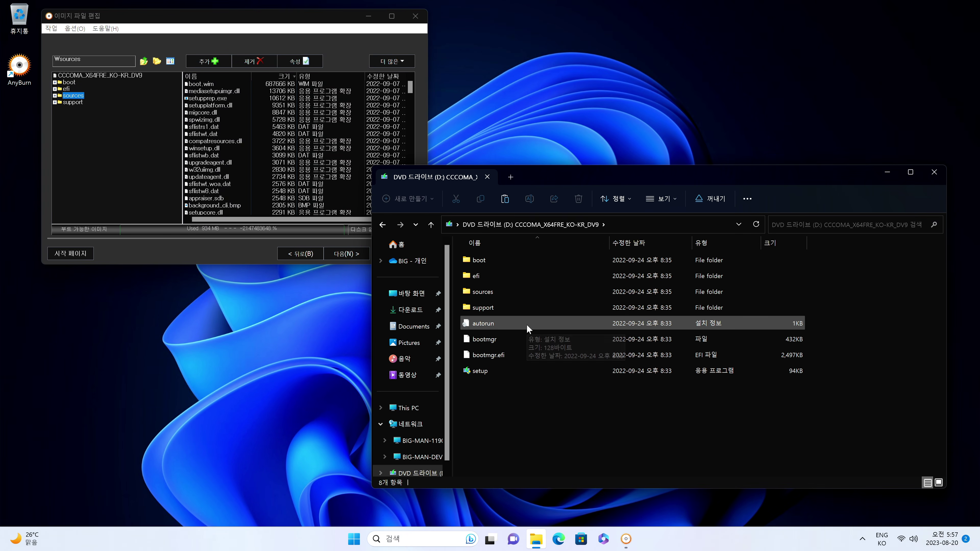
Step: Sort the mounted DVD drive's sources folder by size and add its install.wim to the sources folder of the edited image
mouse_move(527, 324)
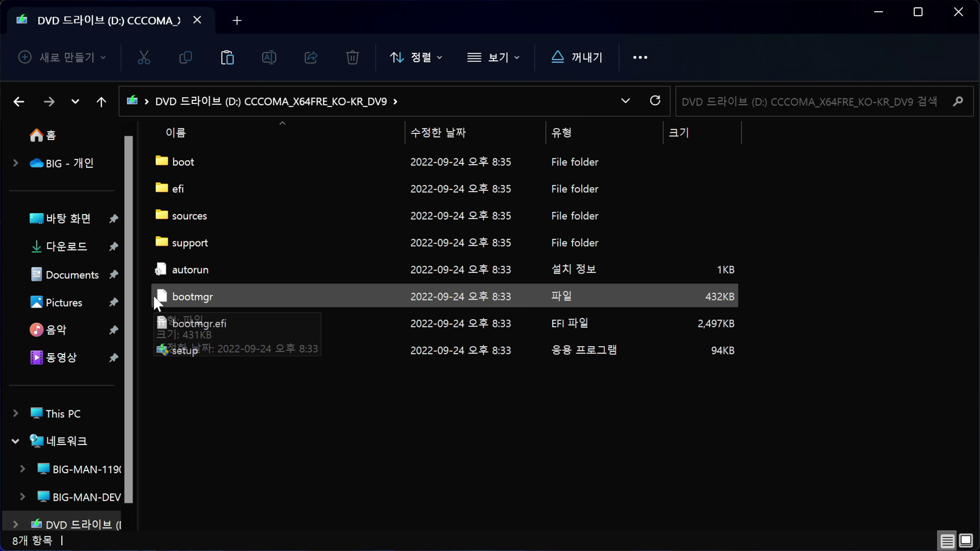
double_click(230, 225)
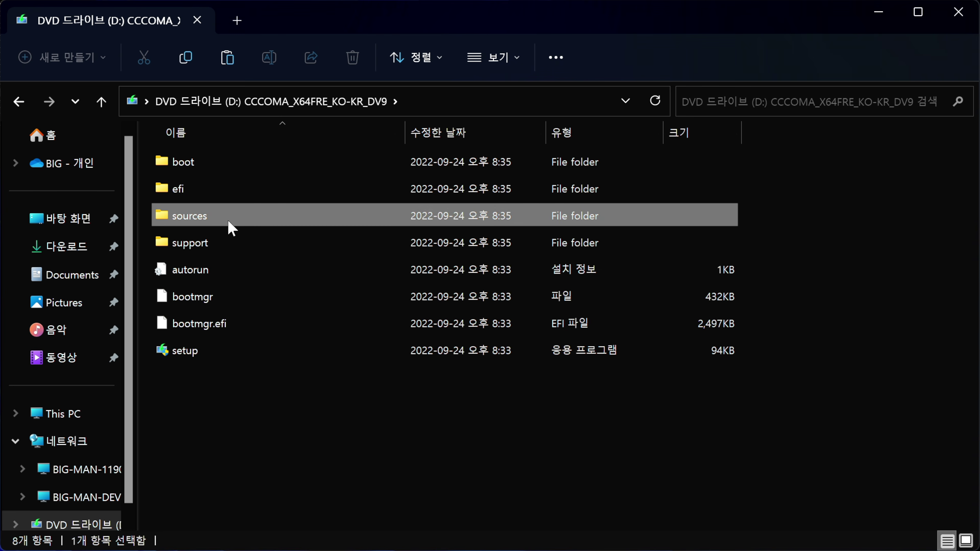
click(707, 141)
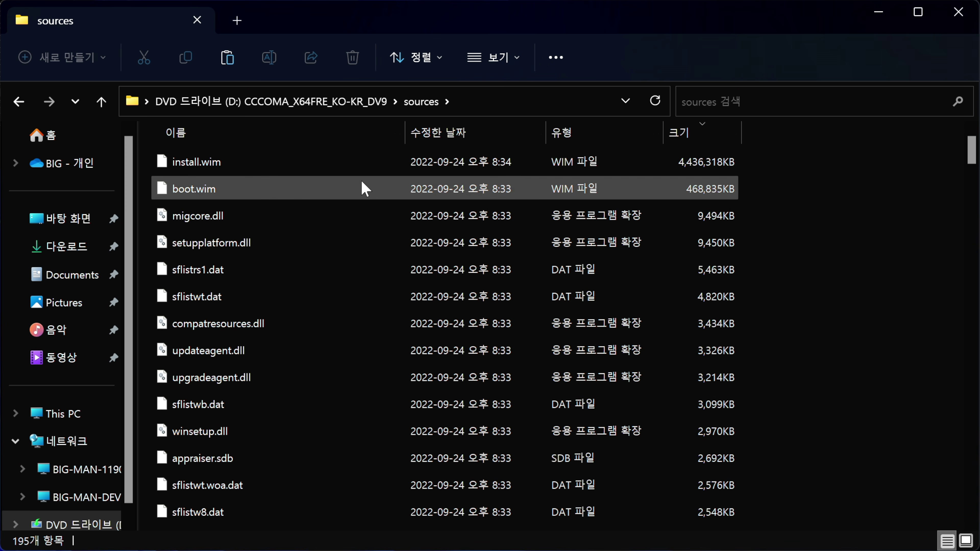
click(326, 170)
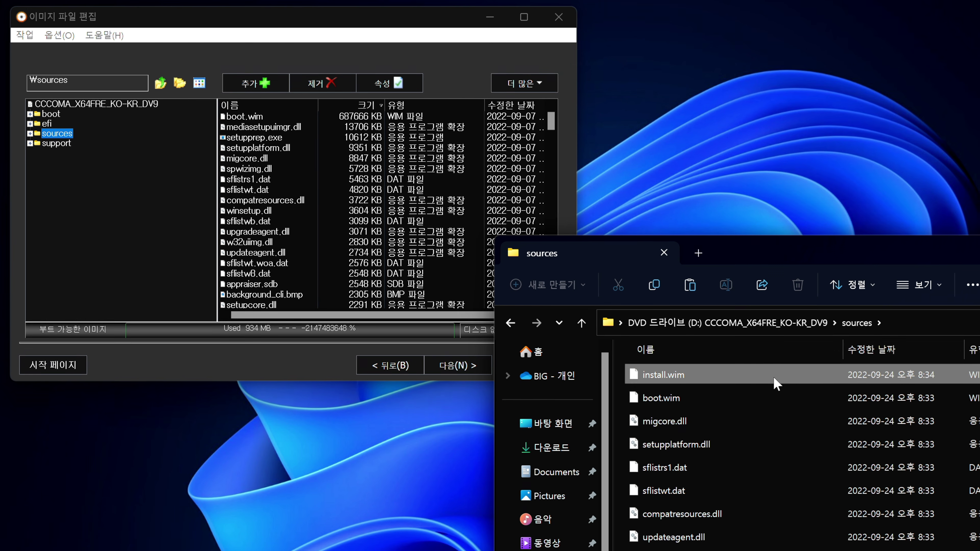
drag(776, 384, 474, 267)
drag(360, 207, 360, 209)
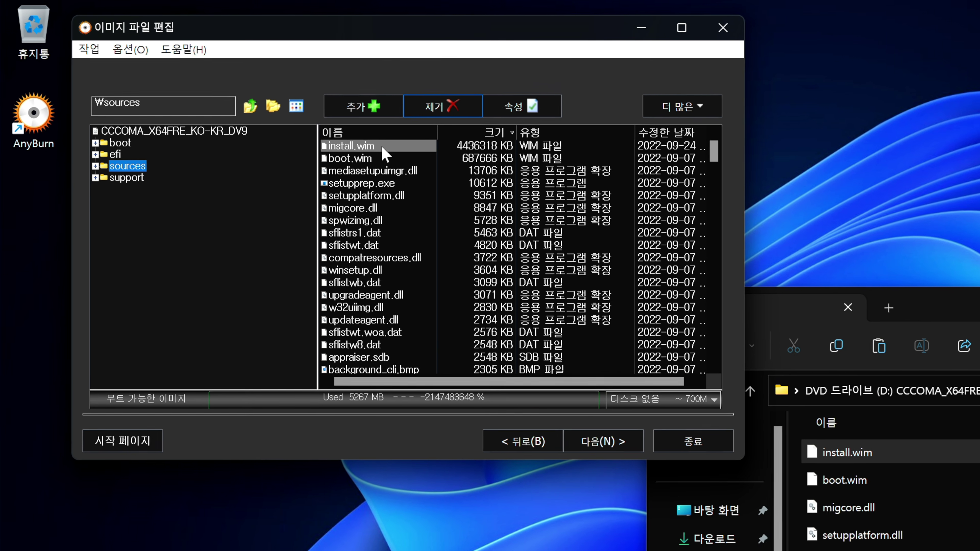
Step: Create the edited image on the desktop as BOOT_CAMP_WINDOWS_11.iso in standard ISO format, and exit AnyBurn
click(584, 440)
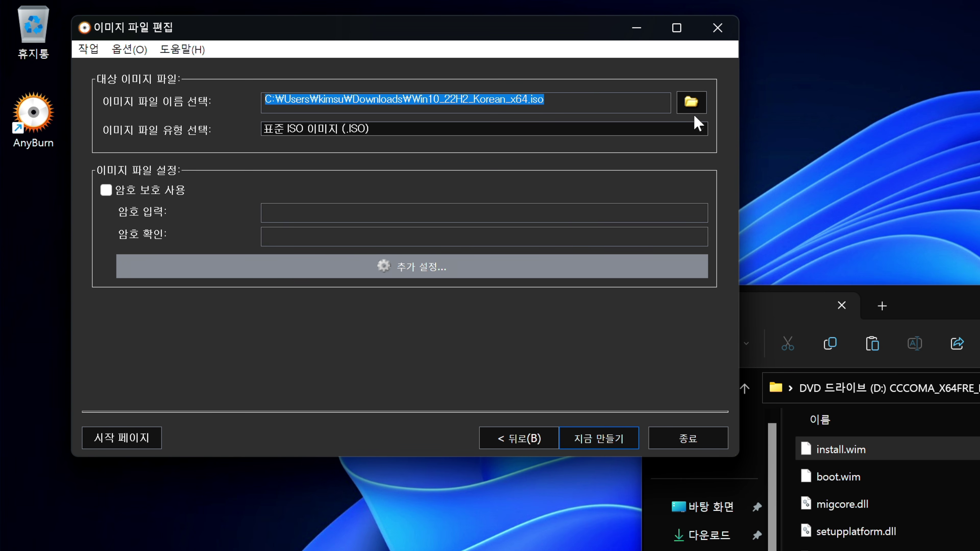
click(691, 102)
key(BackSpace)
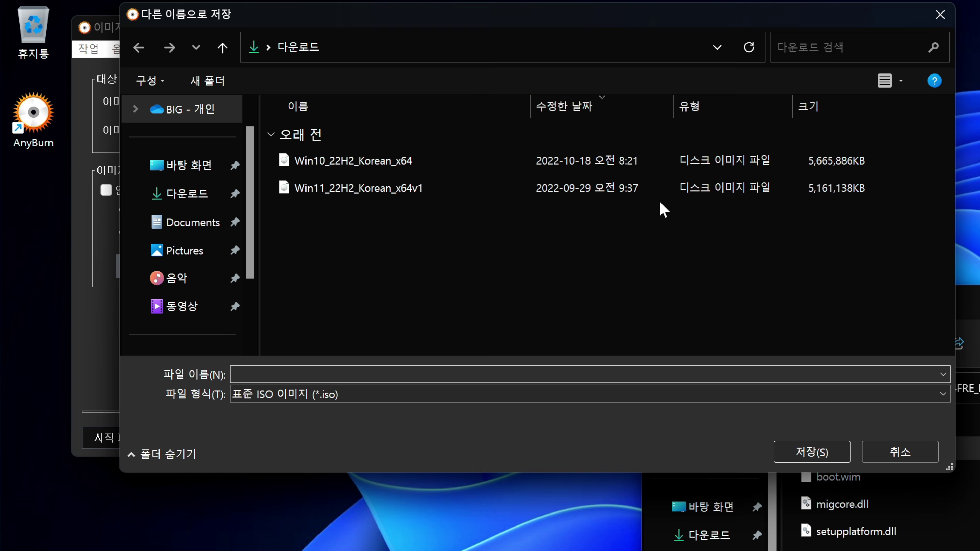
click(209, 166)
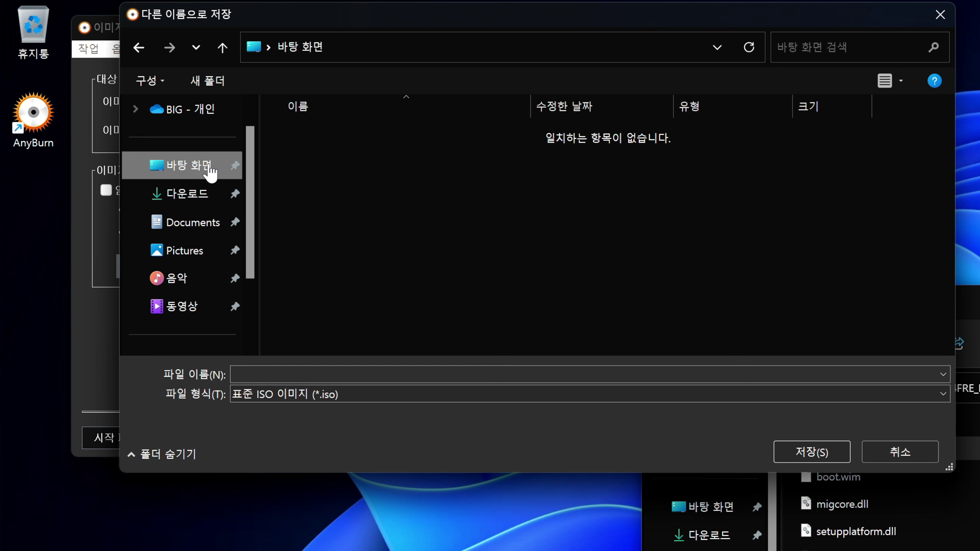
click(353, 375)
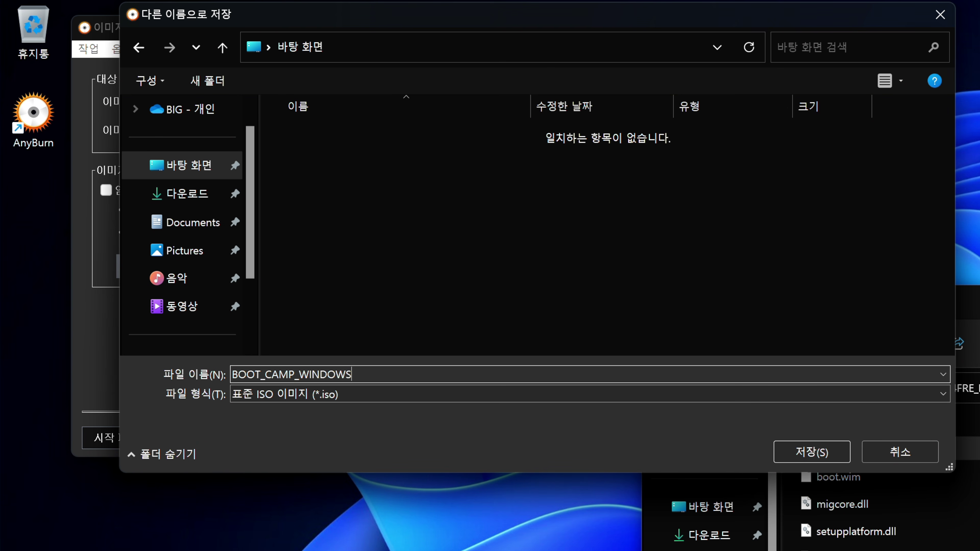
click(816, 460)
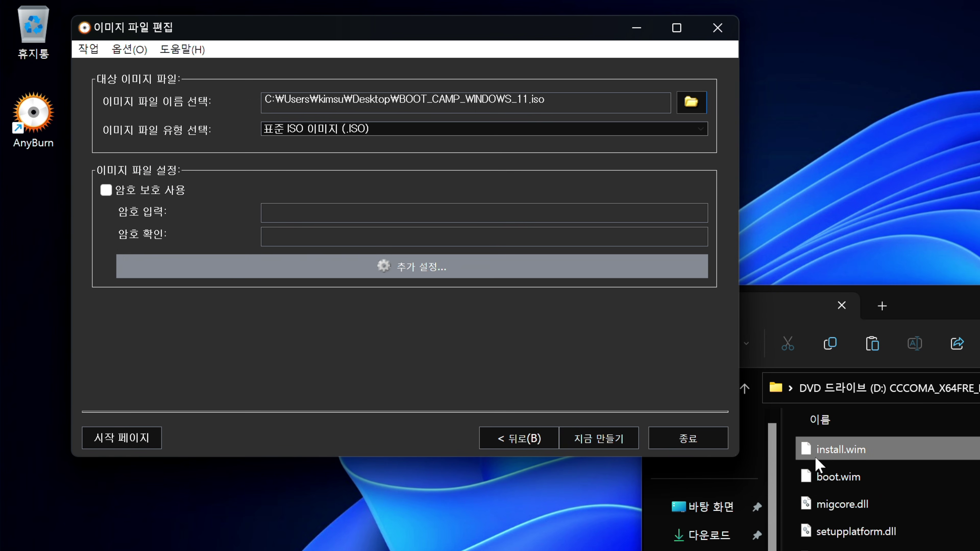
click(597, 443)
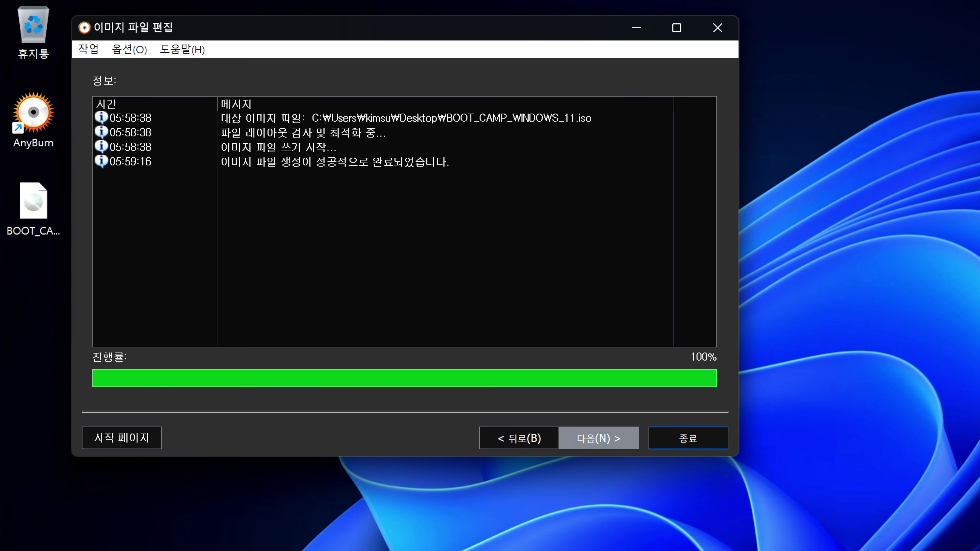
click(693, 446)
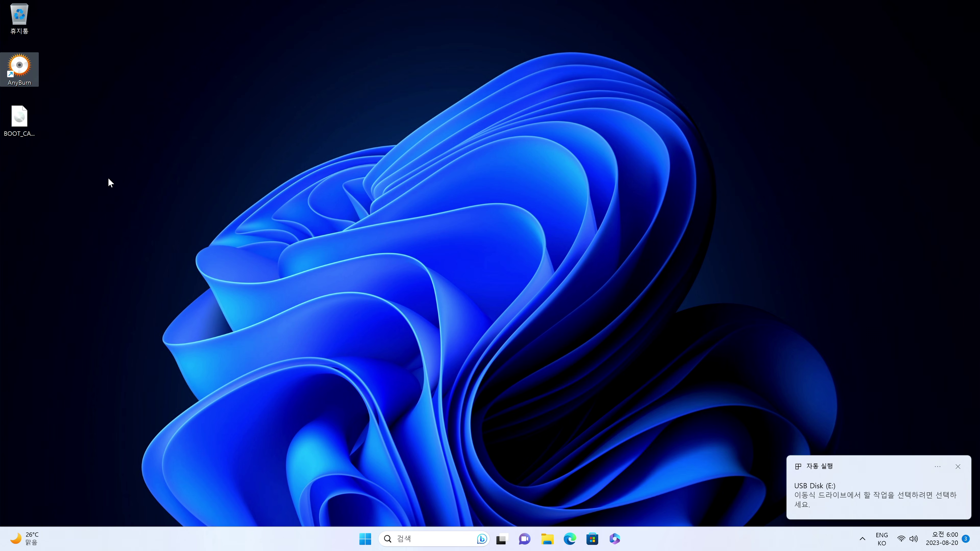
Step: Copy the BOOT_CAMP_WINDOWS_11 image from the desktop to USB Disk (E:)
right_click(28, 121)
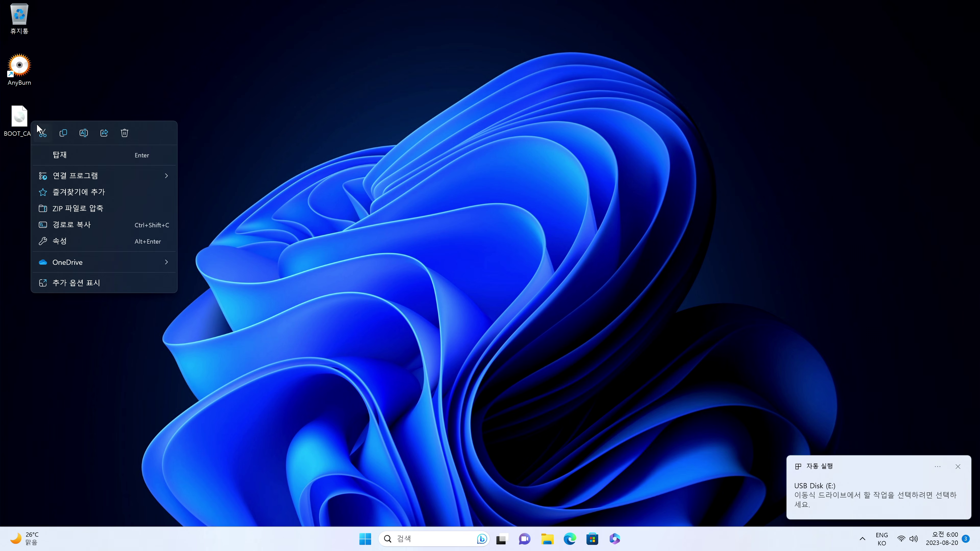
click(64, 139)
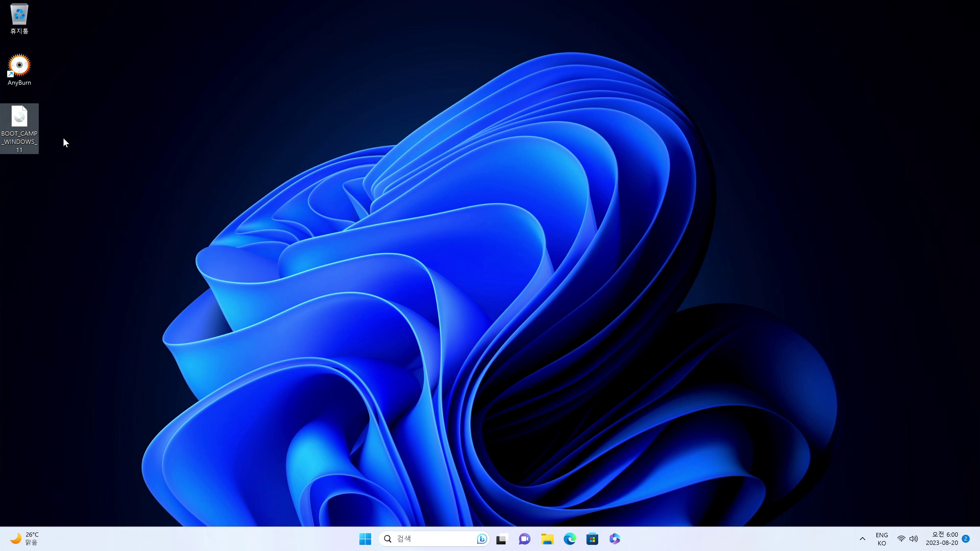
click(556, 545)
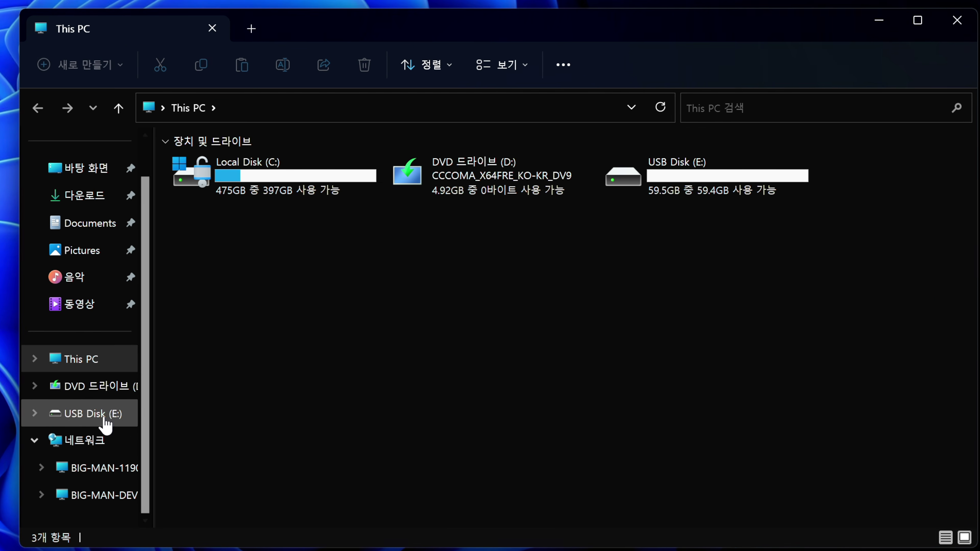
click(105, 421)
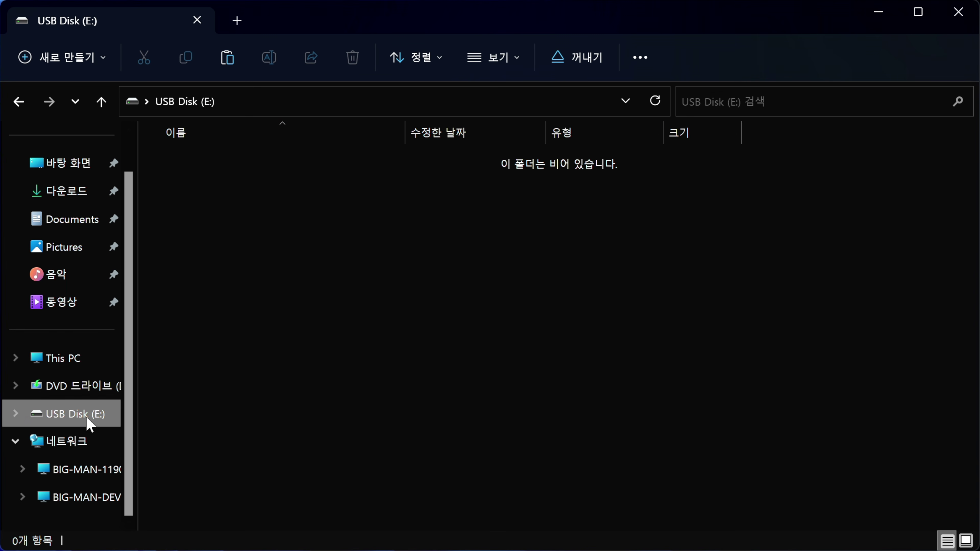
right_click(250, 252)
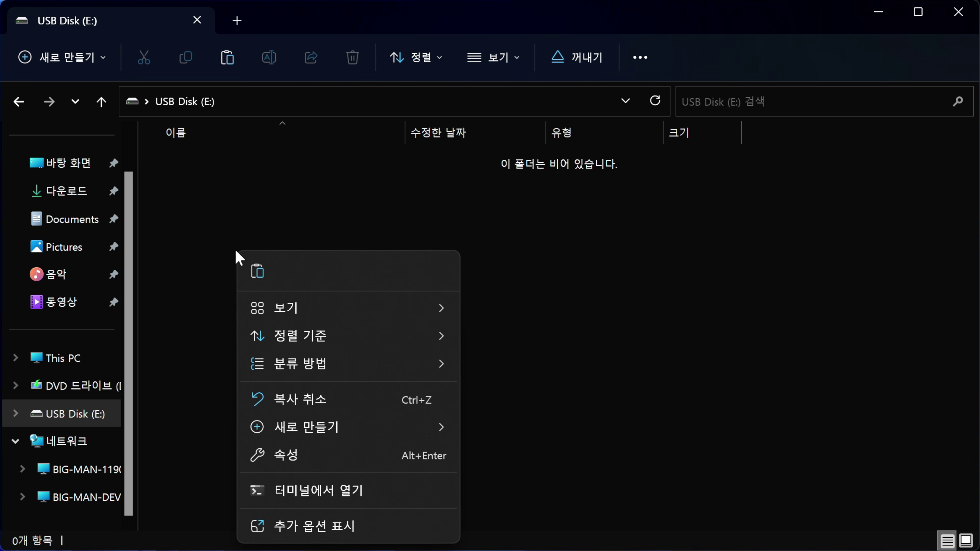
click(258, 272)
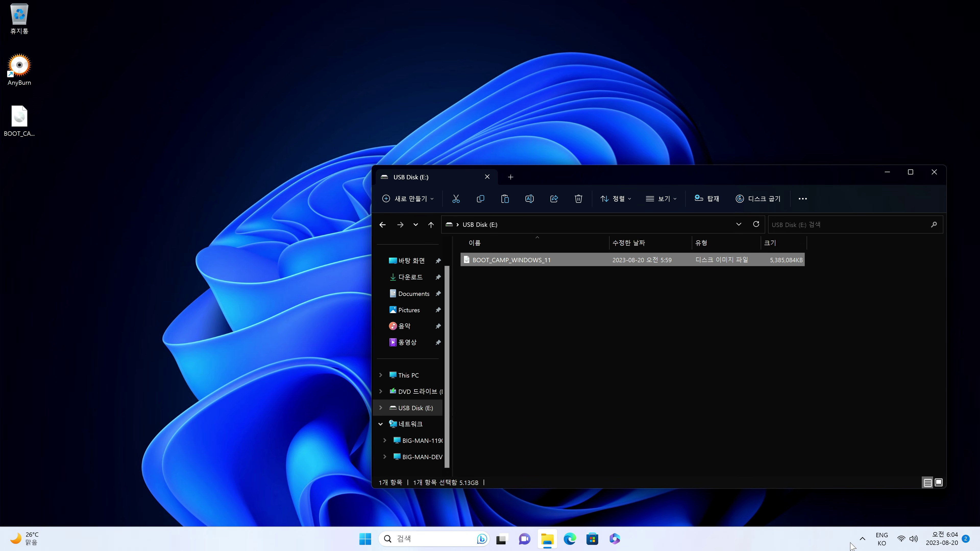
Step: Safely eject the Flash Drive FIT that holds USB Disk (E:)
click(863, 539)
right_click(822, 488)
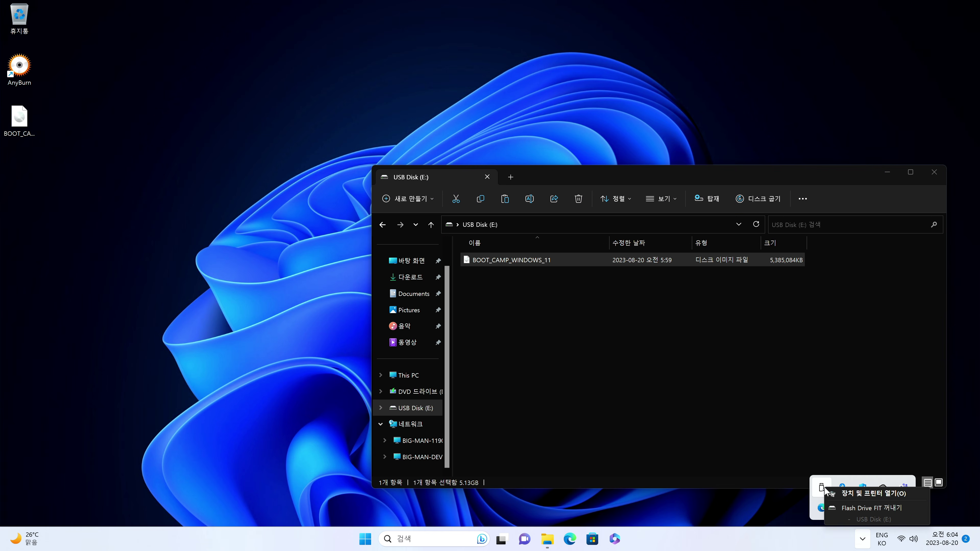
click(854, 508)
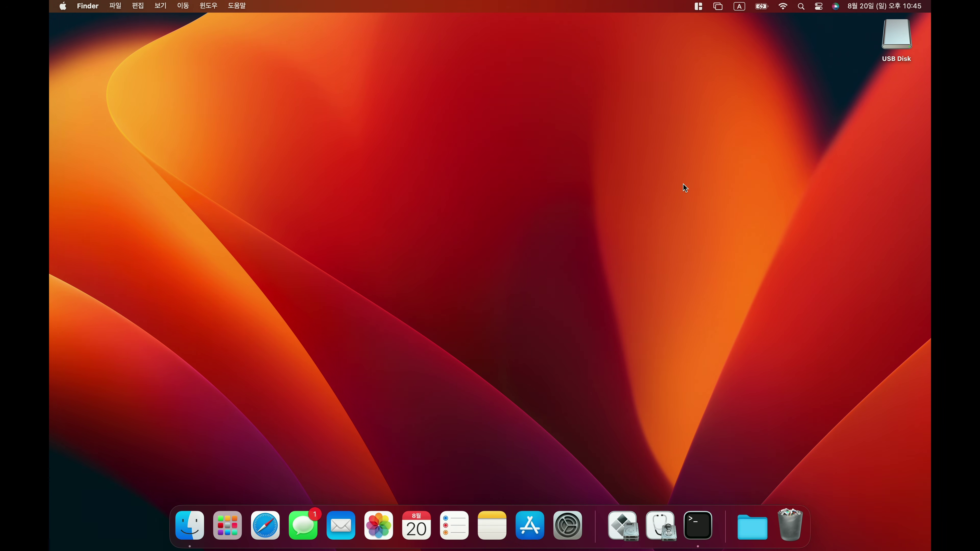
Step: On the Mac, open USB Disk and copy BOOT_CAMP_WINDOWS_11.iso from it to the desktop
double_click(890, 43)
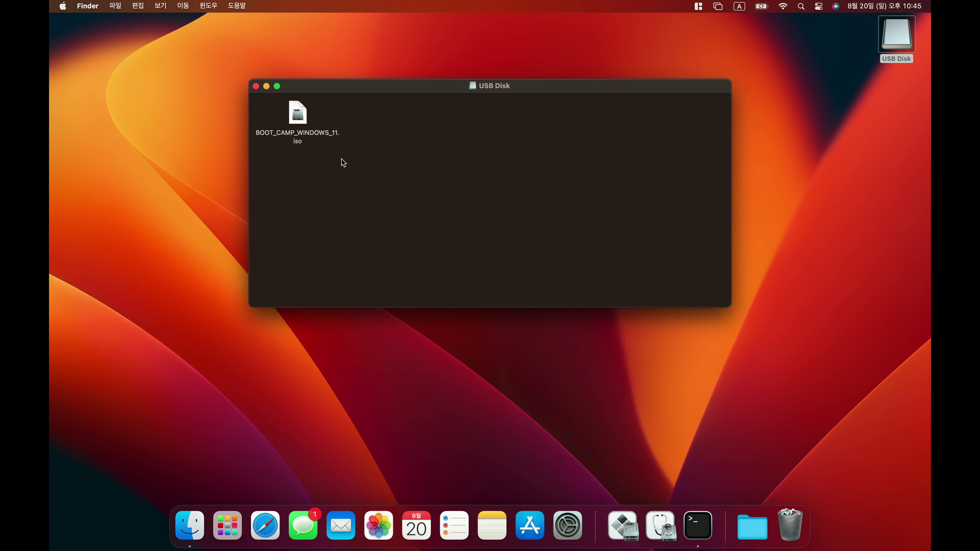
click(303, 127)
drag(304, 127, 190, 152)
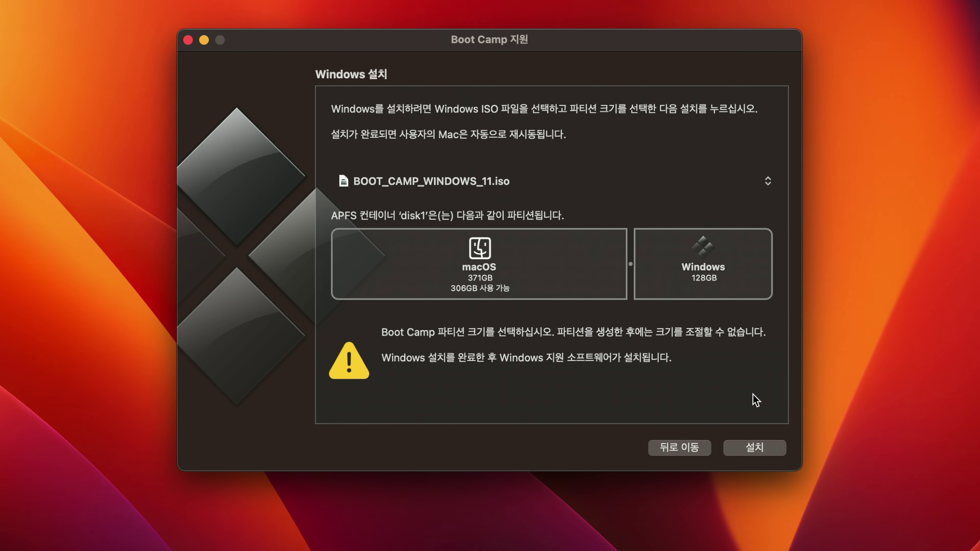
Step: Start the Boot Camp Assistant installation with BOOT_CAMP_WINDOWS_11.iso and a 128 GB Windows partition
click(755, 449)
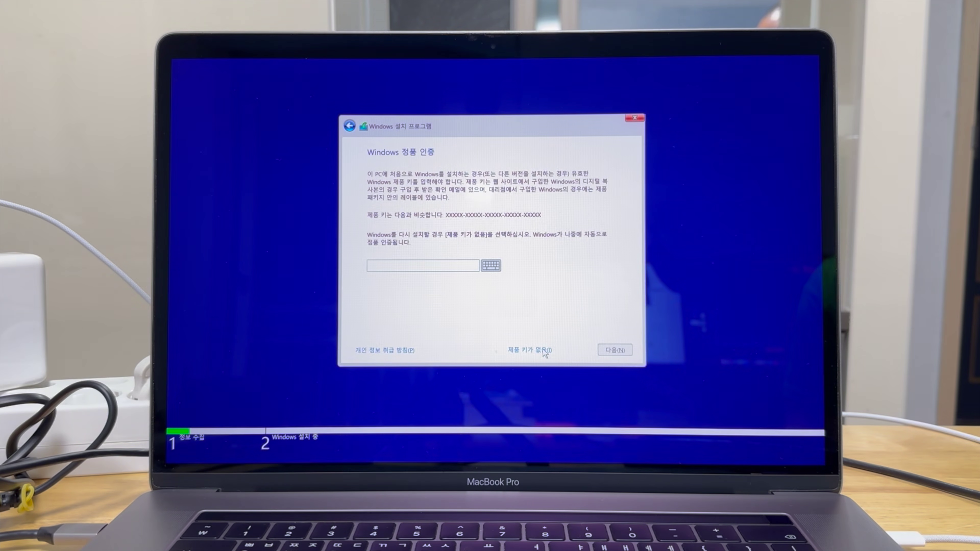
Step: Skip the product key in Windows Setup, choose the Windows 11 Pro edition and agree to the license terms
click(545, 351)
click(544, 202)
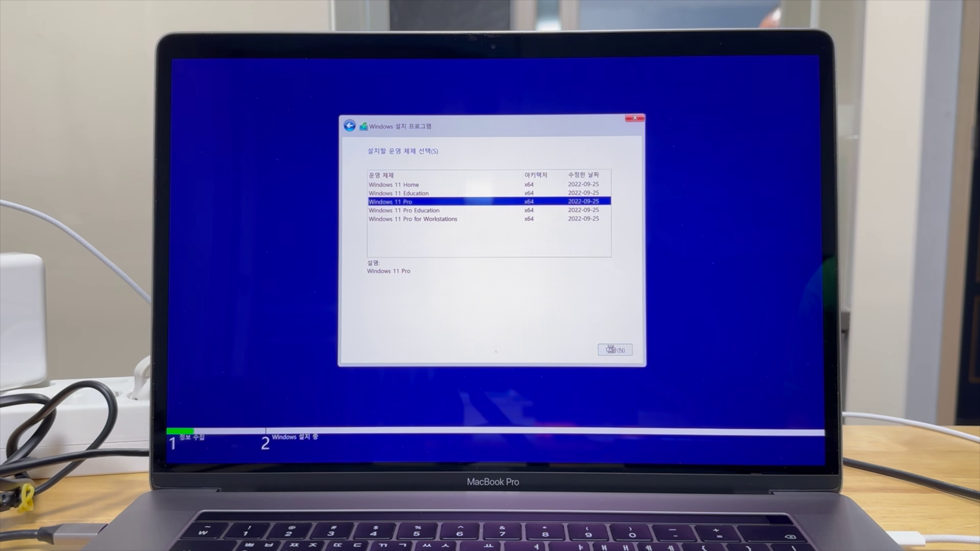
click(611, 350)
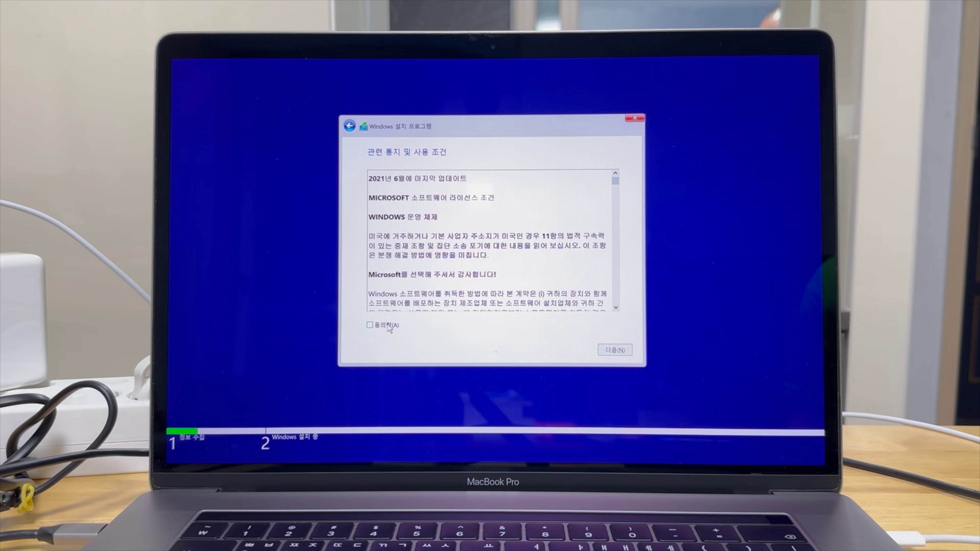
click(389, 327)
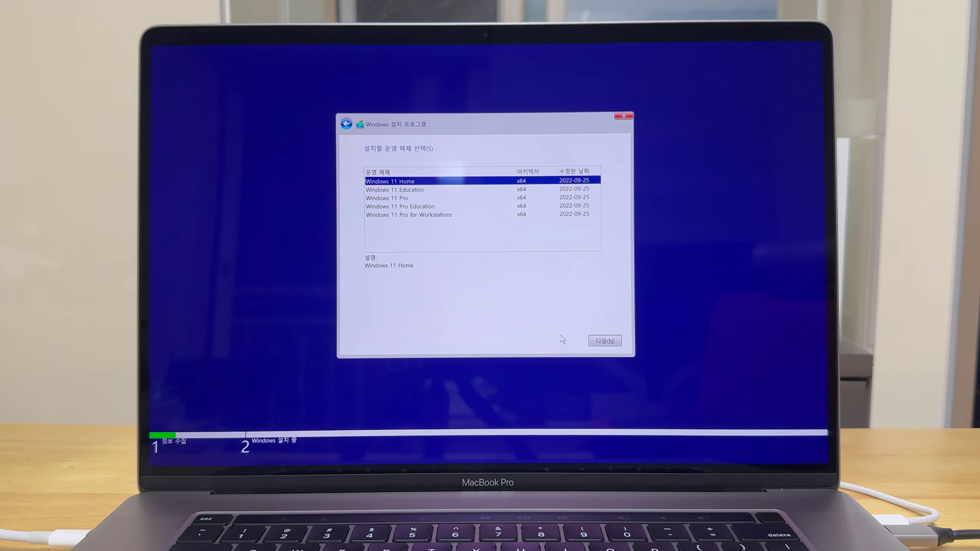
Step: Select Windows 11 Pro as the operating system and accept the license terms to begin installing
key(Down)
key(Down)
click(650, 363)
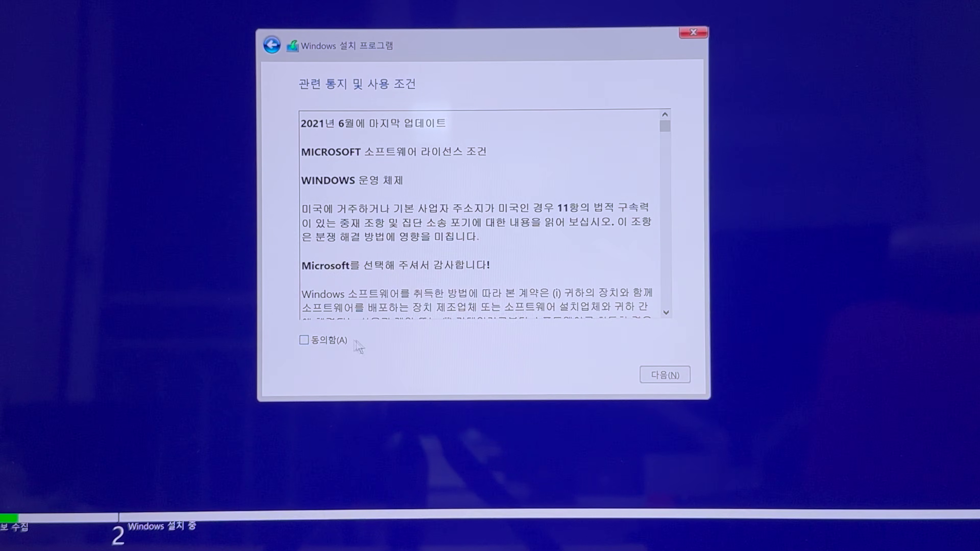
click(335, 341)
click(656, 375)
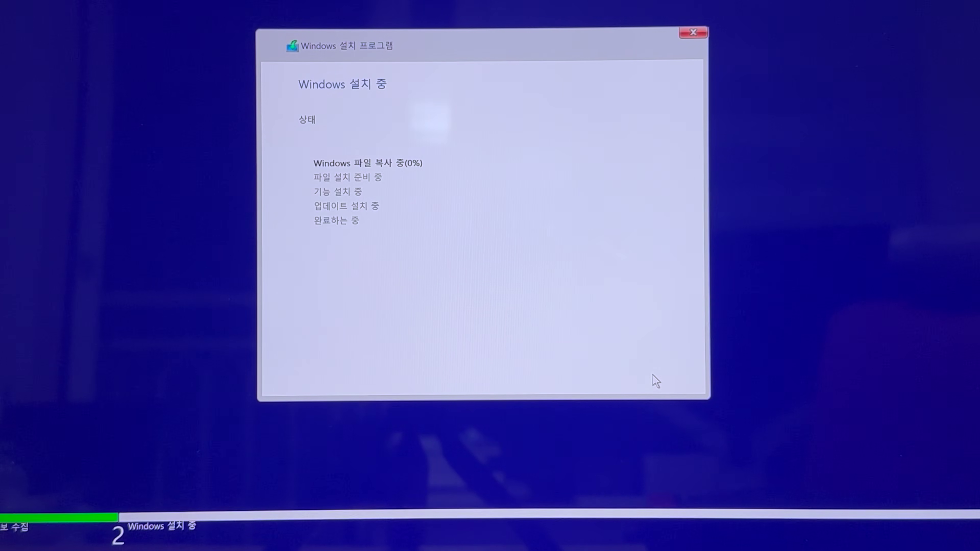